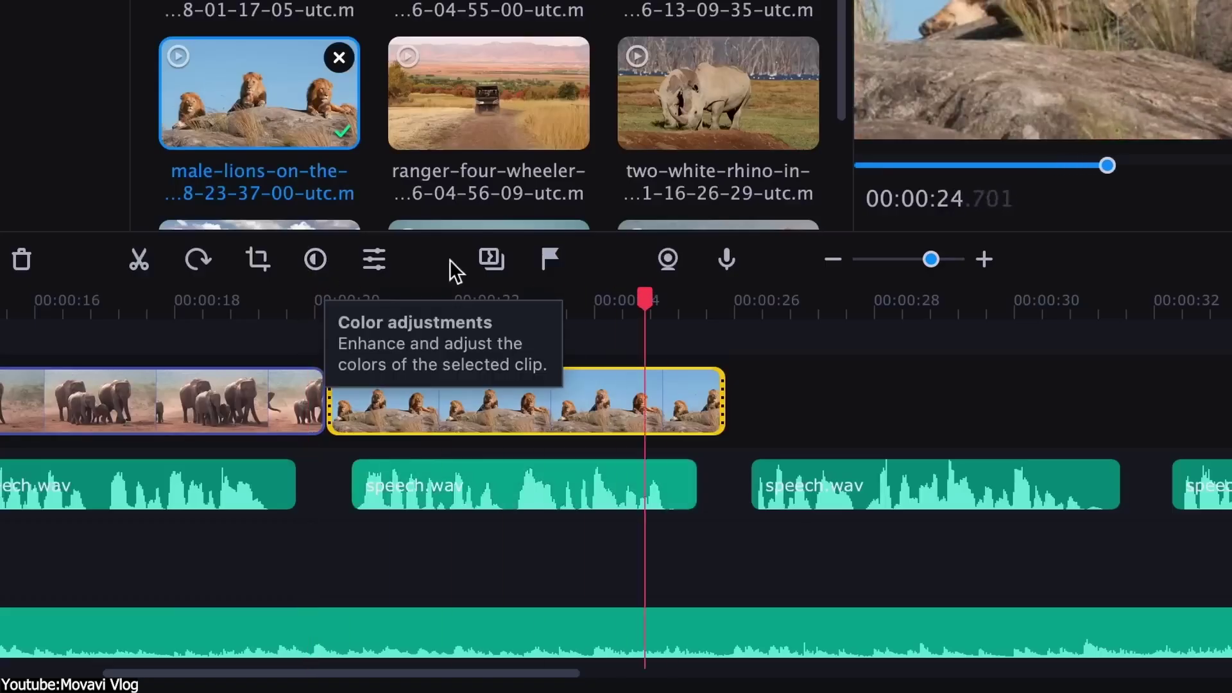
scroll(543, 18, "down", 1)
Place the wildebeest-zebra clip after the lions clip, then add another clip at the timeline's end
left_click_drag(259, 116, 1184, 405)
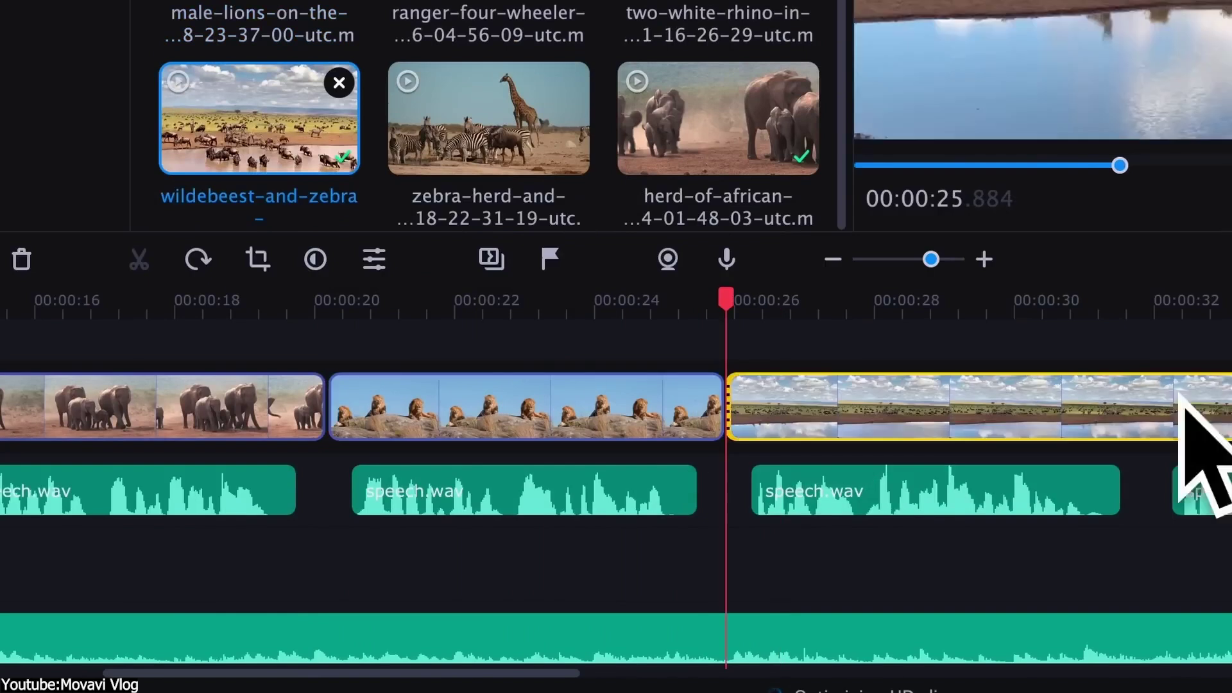
left_click_drag(1151, 301, 633, 302)
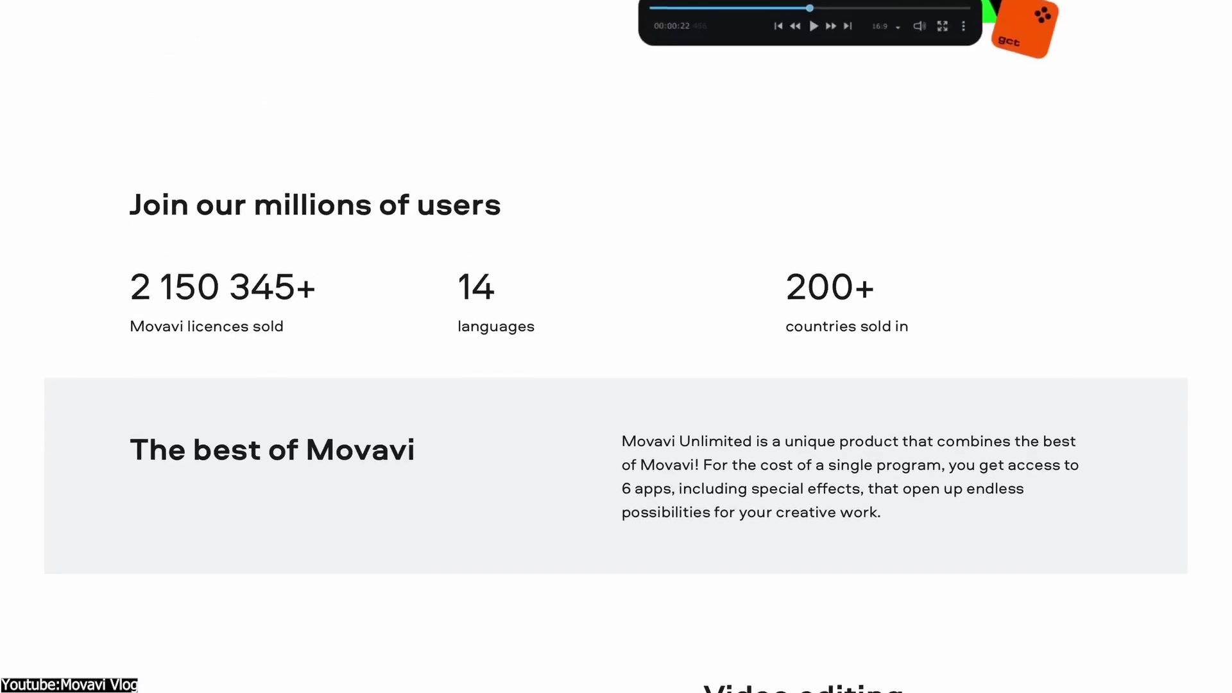
scroll(617, 386, "down", 4)
scroll(616, 385, "down", 4)
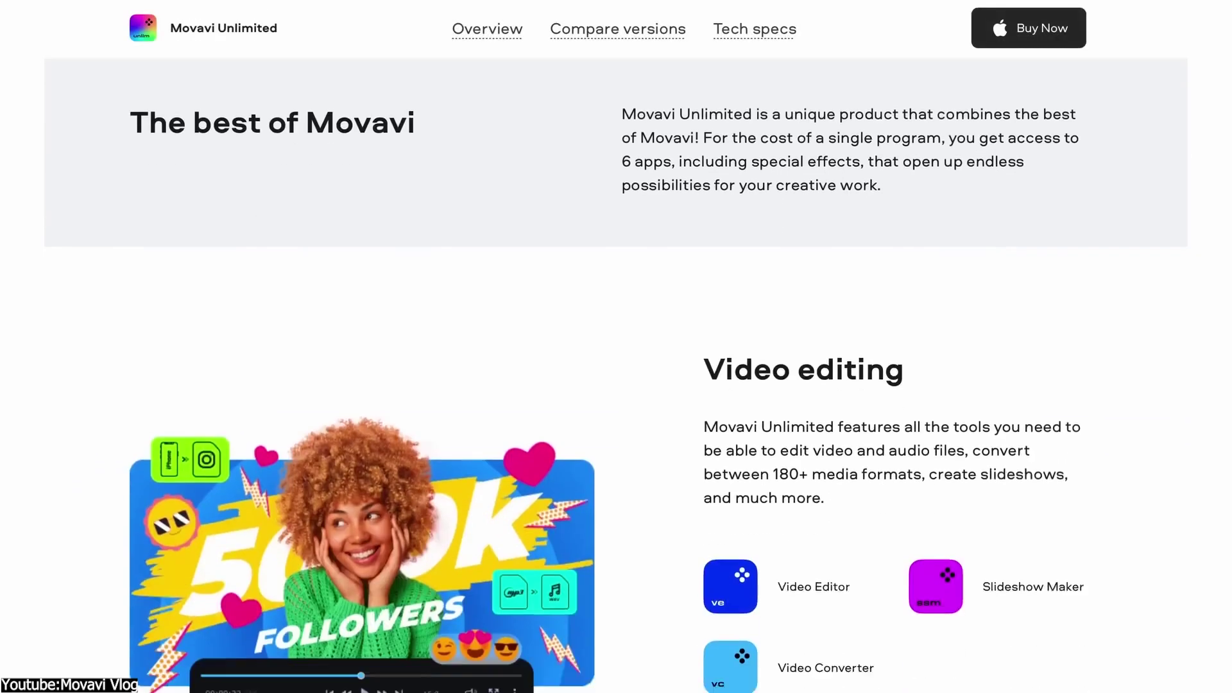
scroll(617, 385, "down", 4)
scroll(616, 386, "down", 4)
scroll(617, 385, "down", 3)
scroll(616, 385, "down", 3)
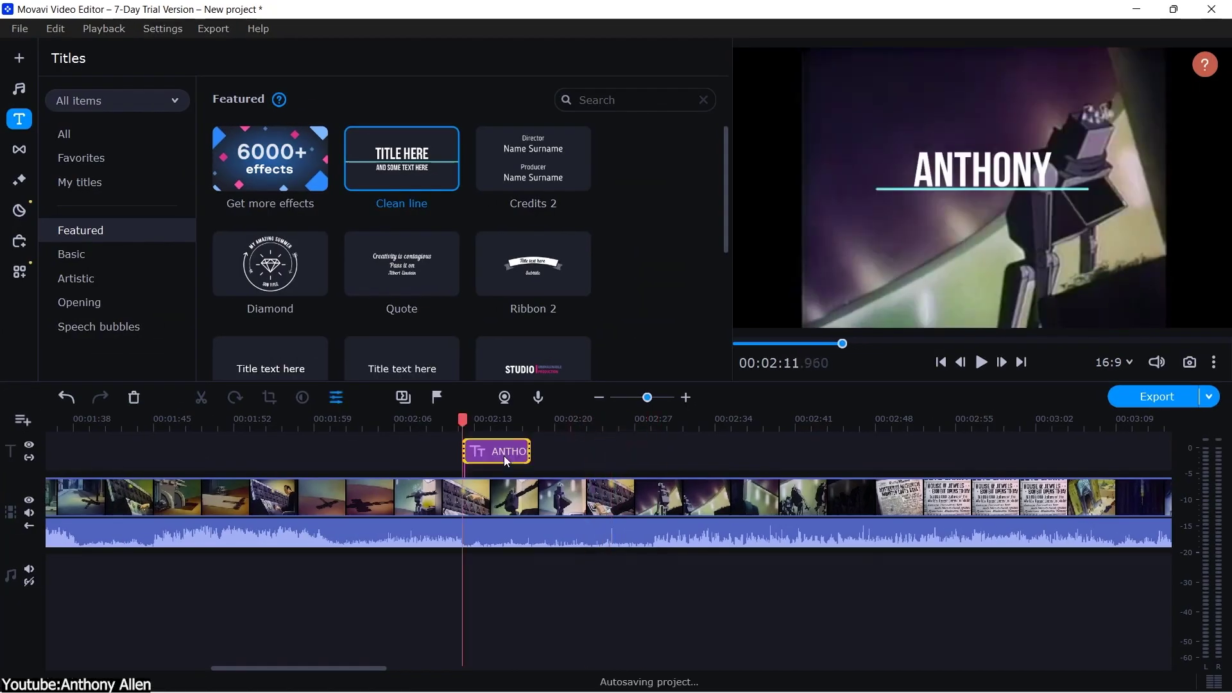
scroll(503, 455, "up", 3)
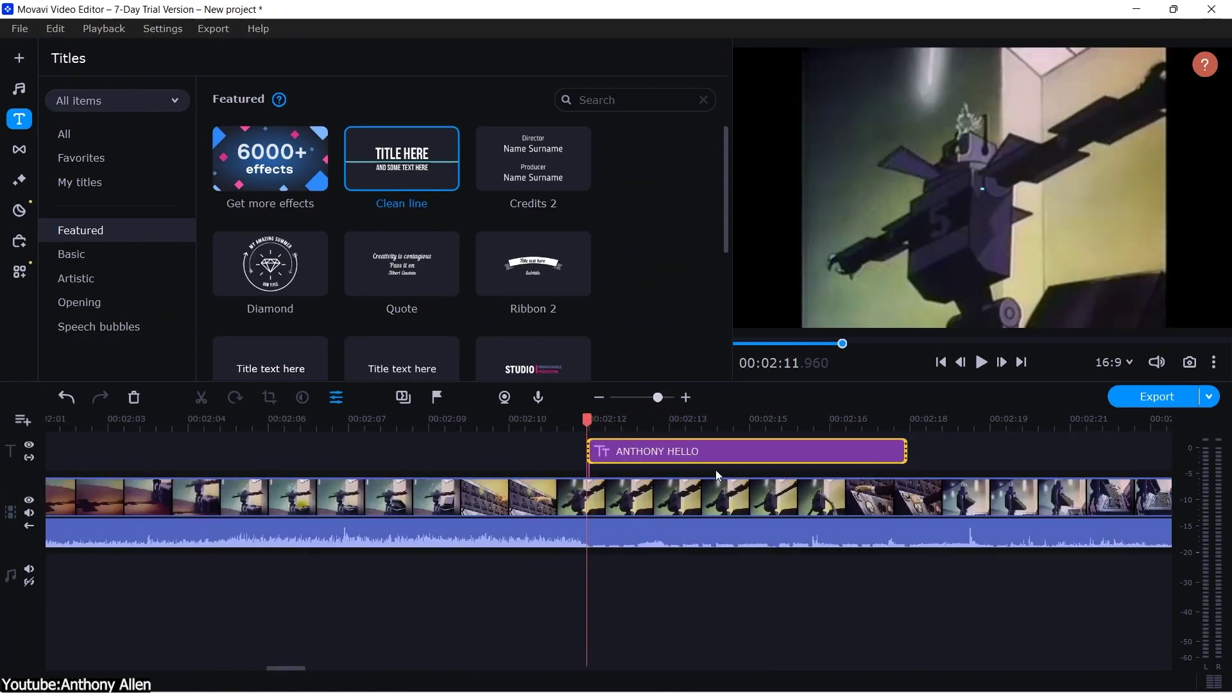
Trim the ANTHONY HELLO title clip, then lengthen it slightly
left_click_drag(905, 452, 882, 453)
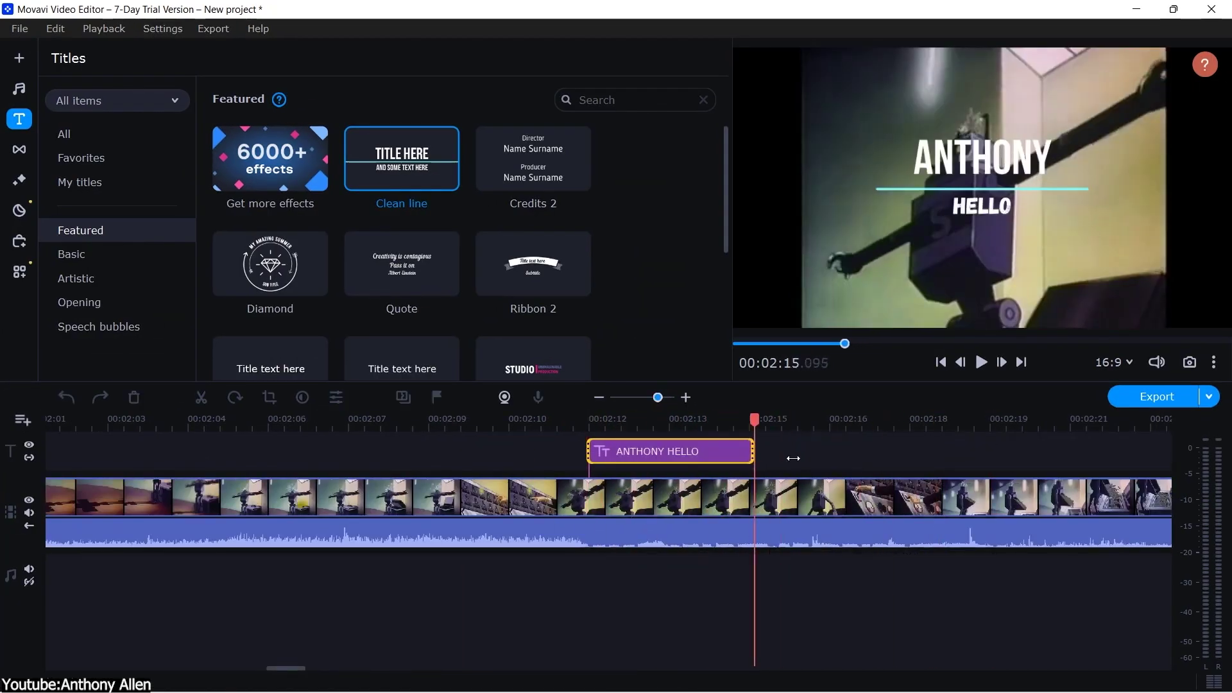
left_click_drag(755, 452, 793, 452)
left_click(690, 421)
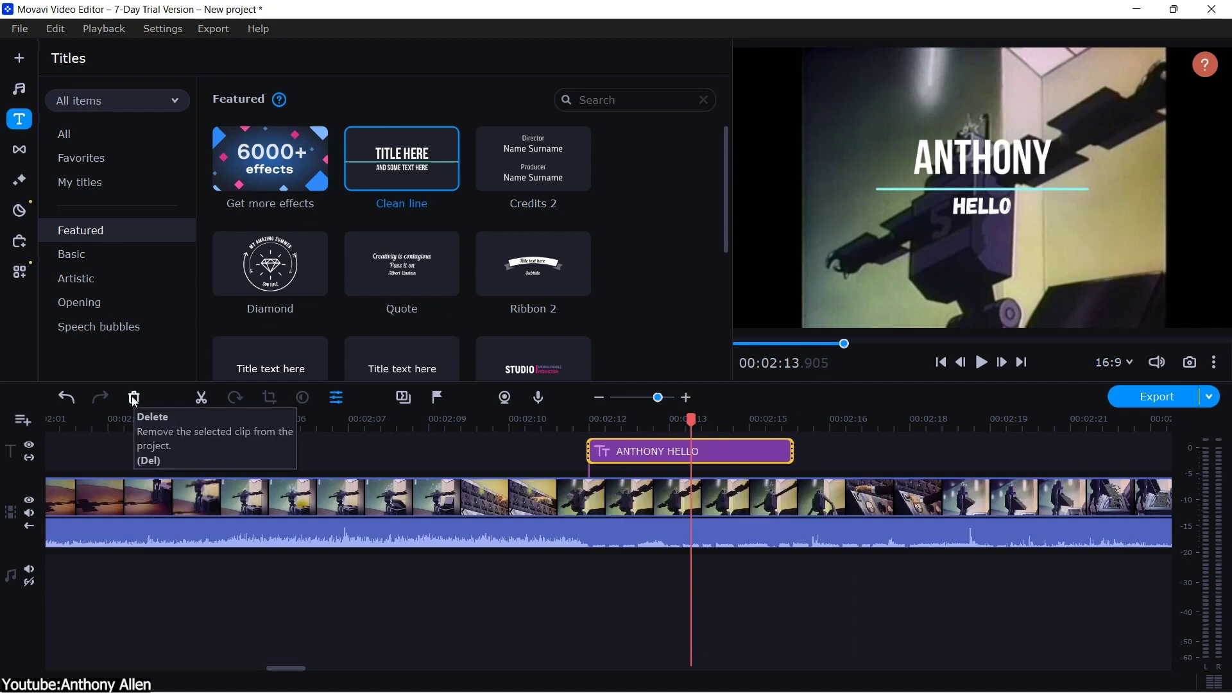
scroll(688, 443, "down", 3)
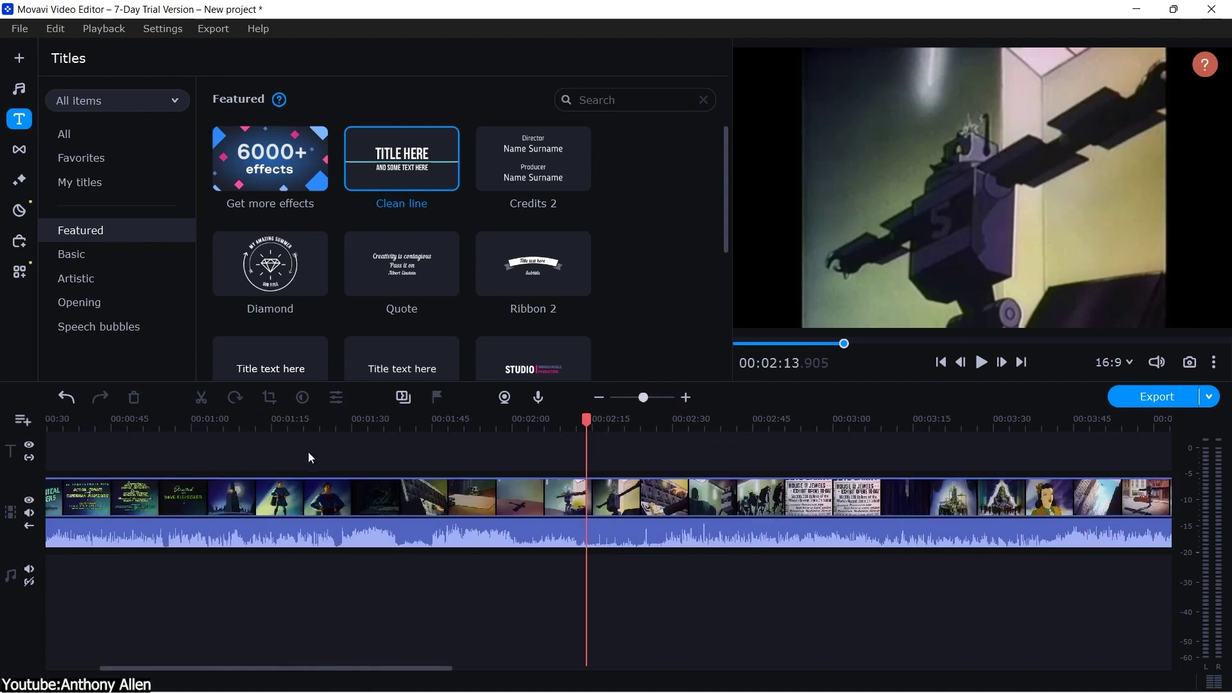
Play the video from about 00:57 and zoom the timeline in around 00:55
left_click_drag(179, 421, 166, 424)
key("space")
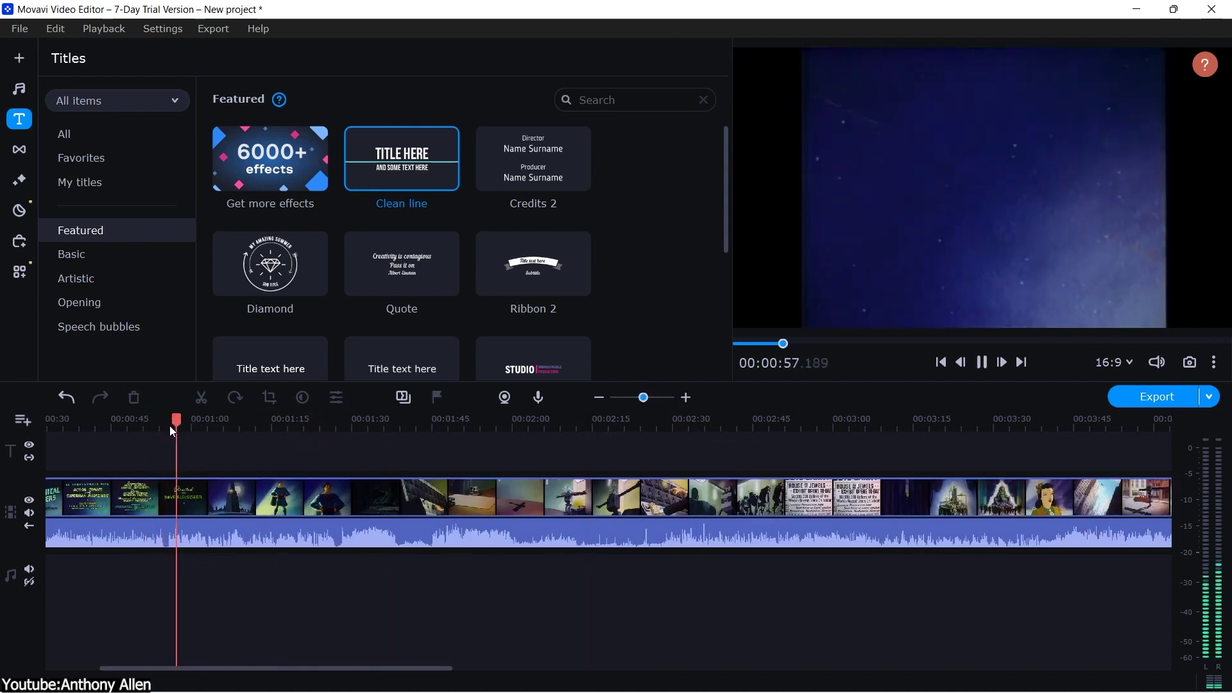
left_click(166, 421)
left_click_drag(643, 396, 666, 397)
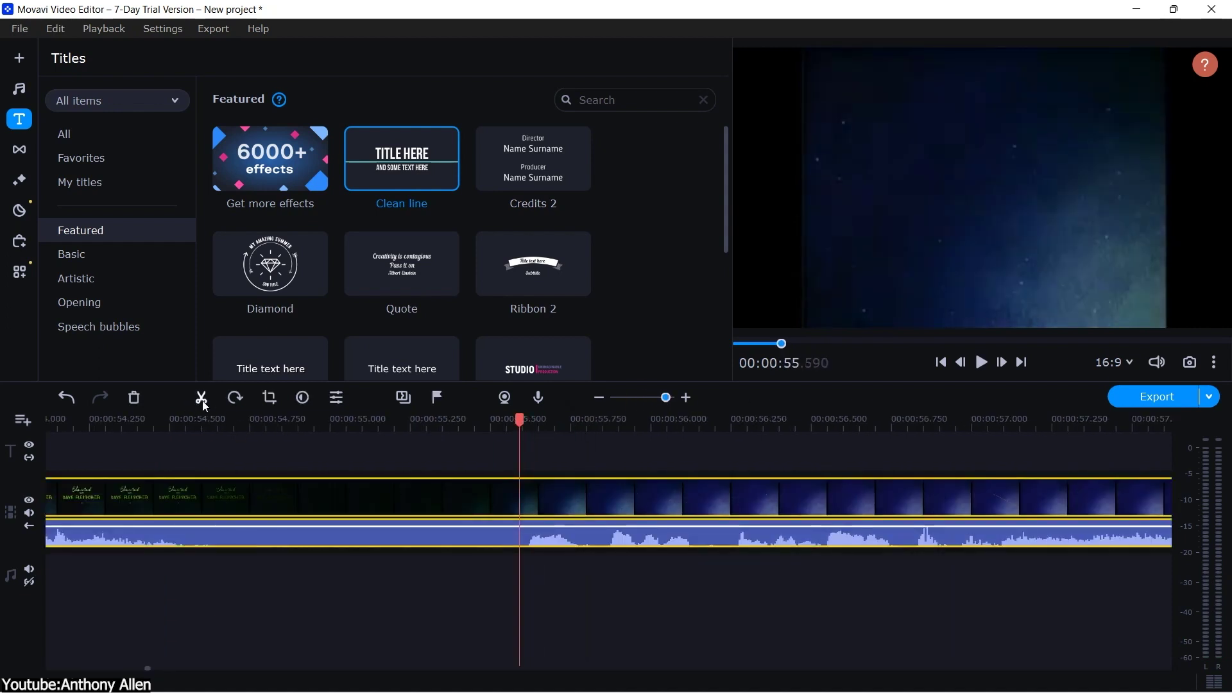
left_click_drag(419, 424, 460, 424)
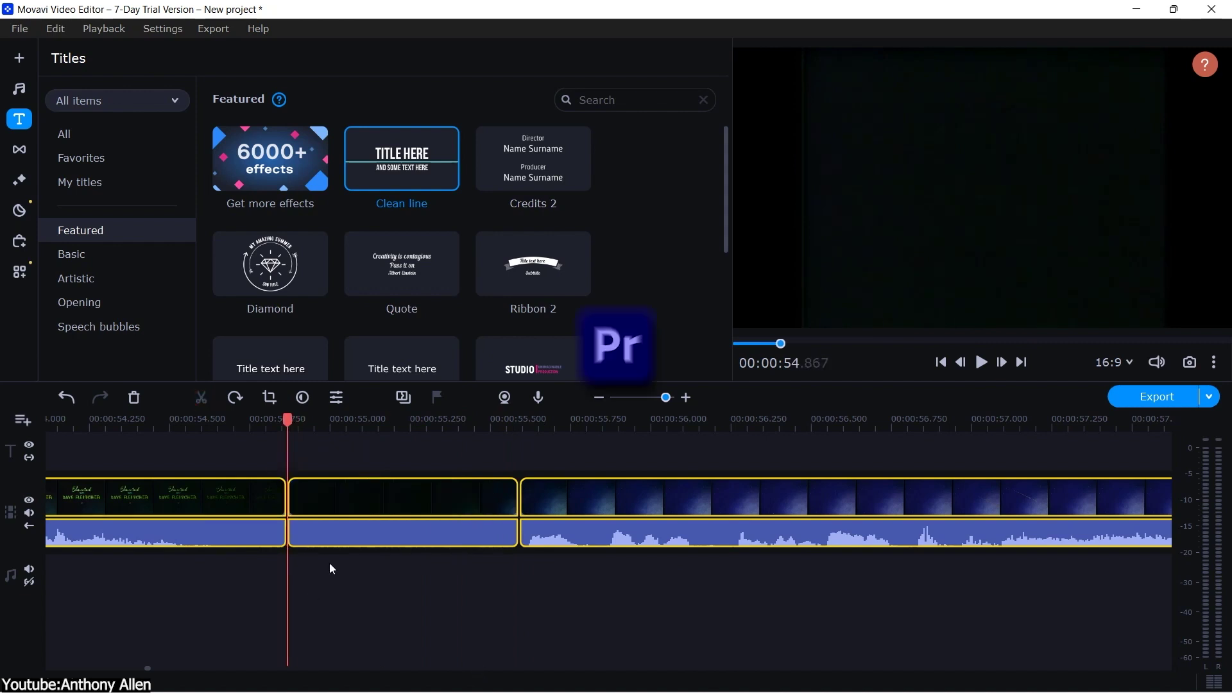
Undo the recent clip splits and split the video clip at about 00:16
left_click(55, 28)
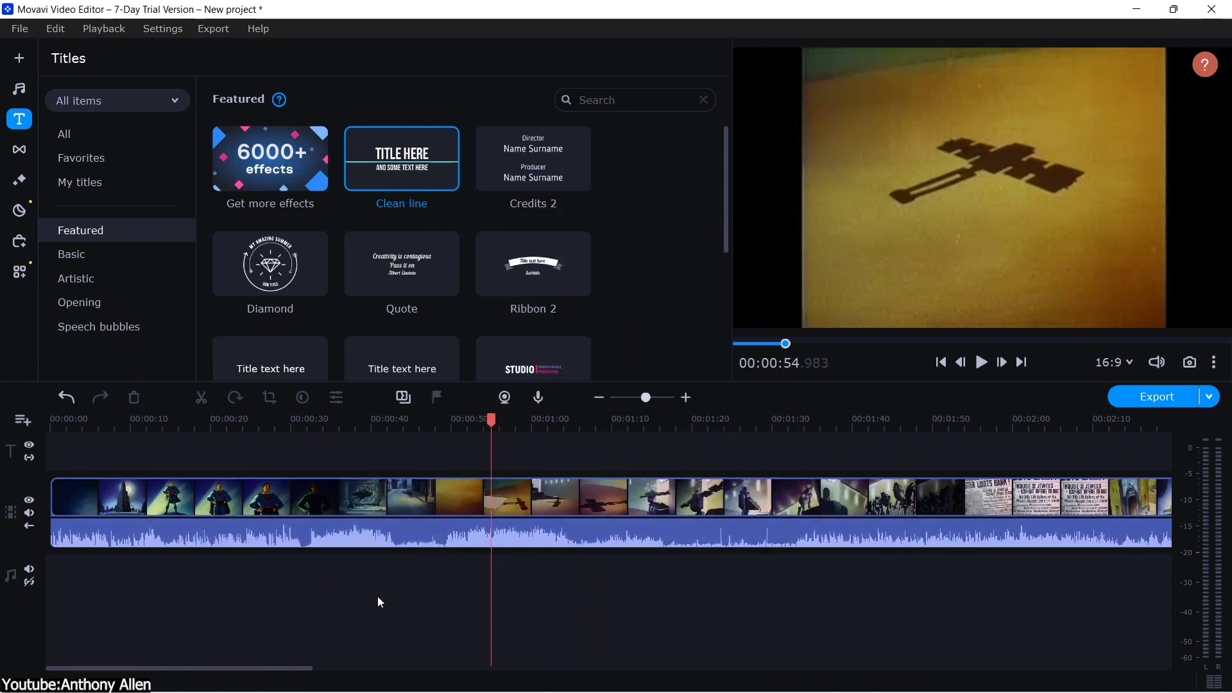
left_click(182, 424)
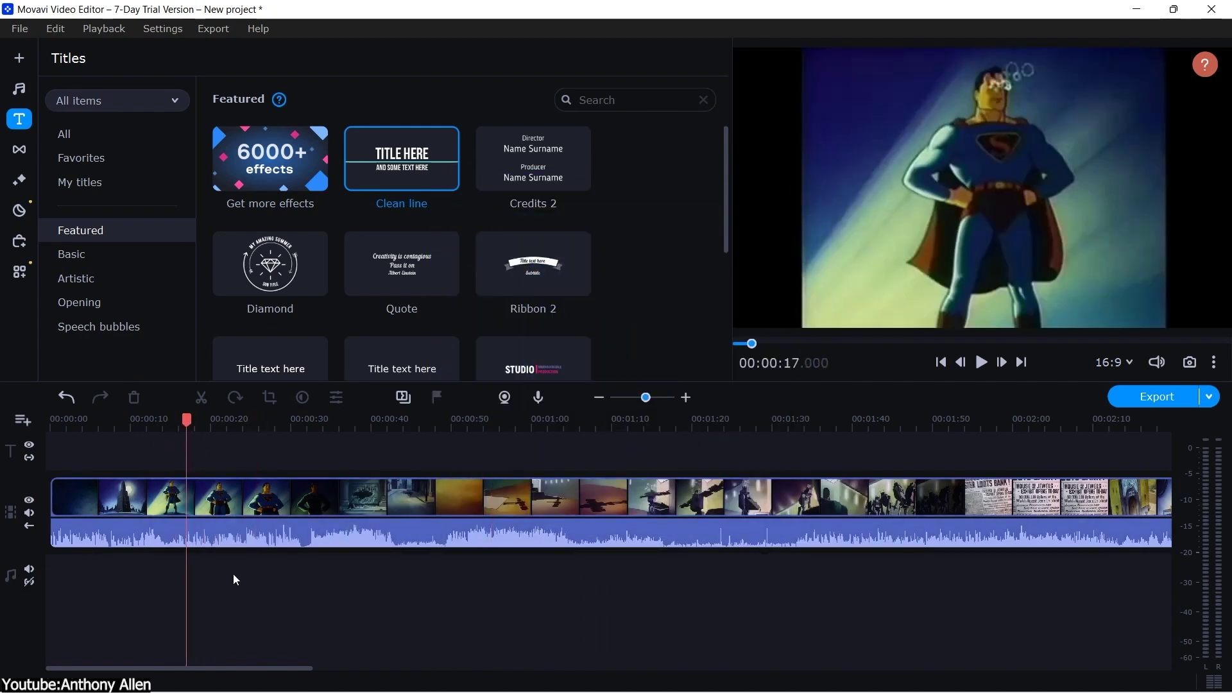
key("ctrl+b")
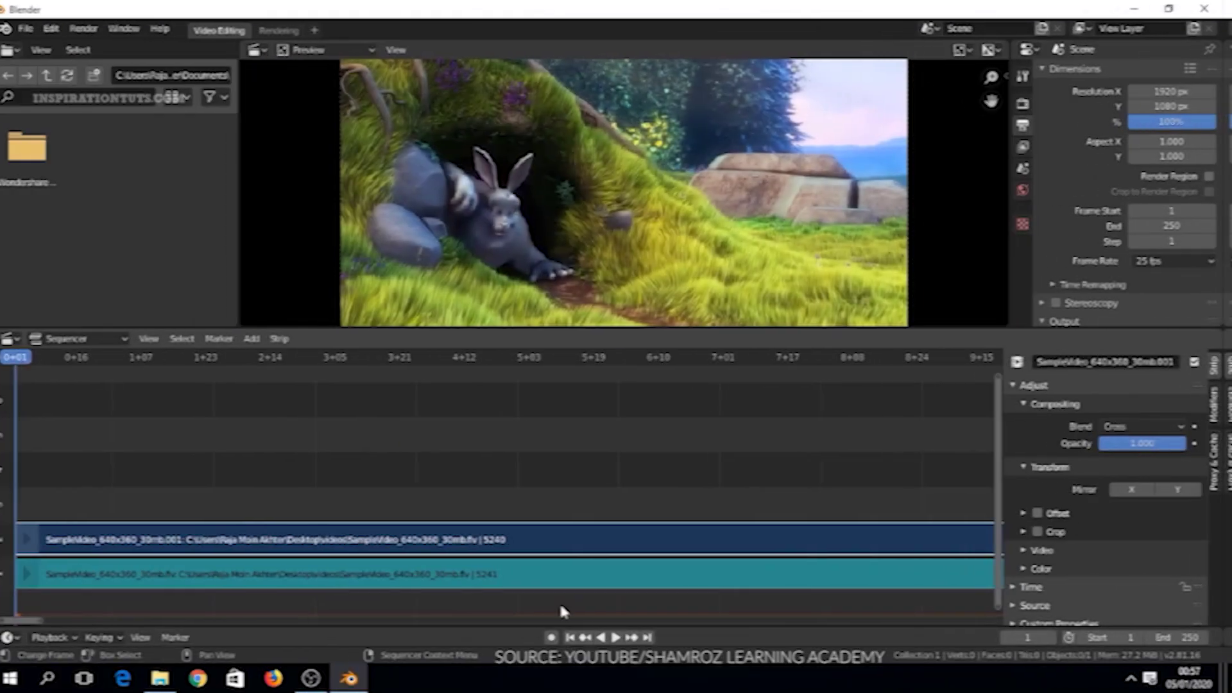
left_click(624, 640)
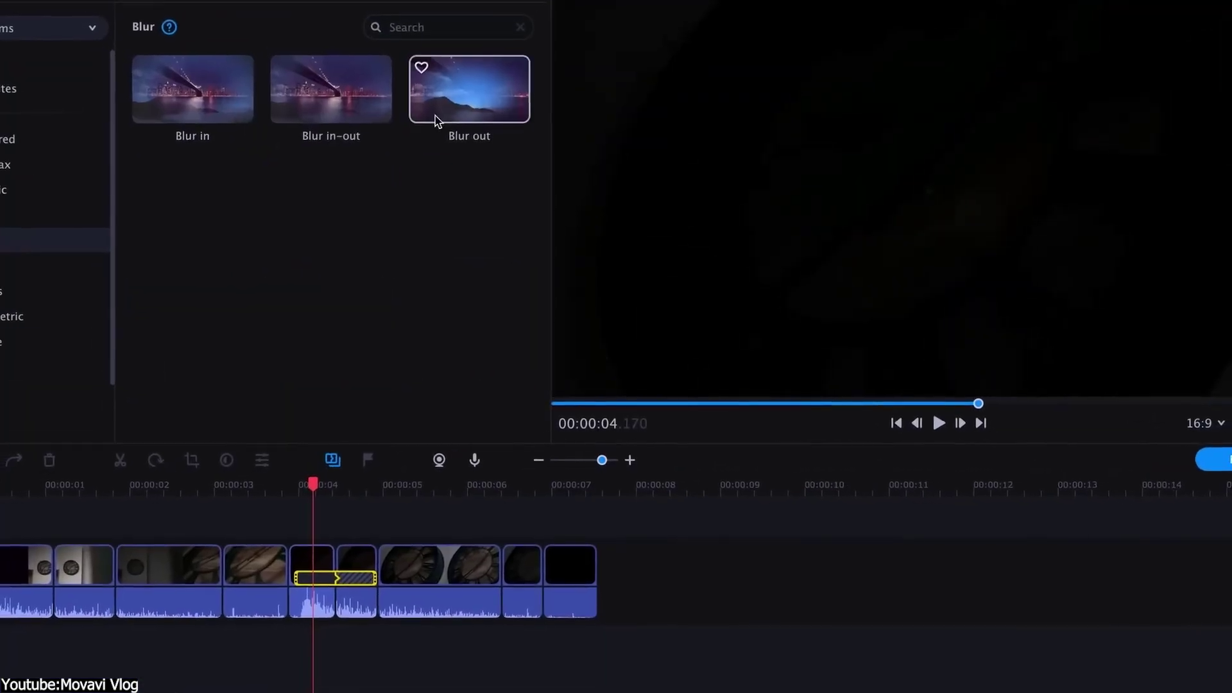
Add the Blur out transition between two clips, then move from Titles to the Music library
left_click_drag(471, 92, 505, 569)
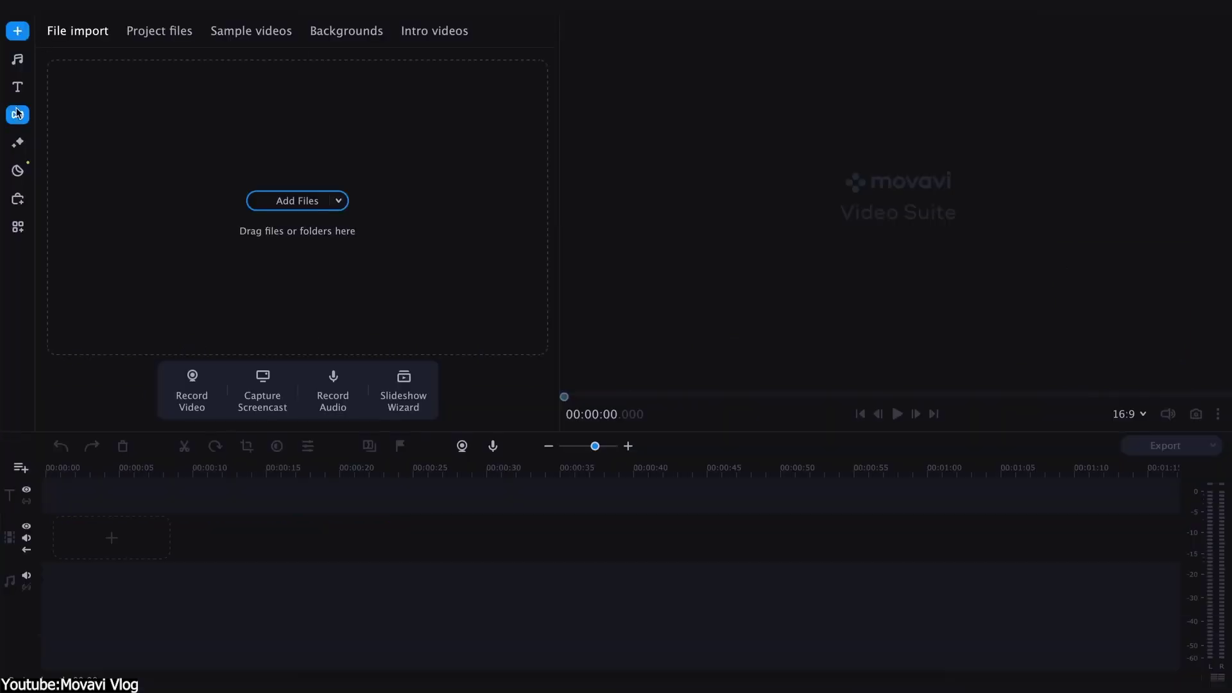
left_click(18, 113)
left_click(17, 60)
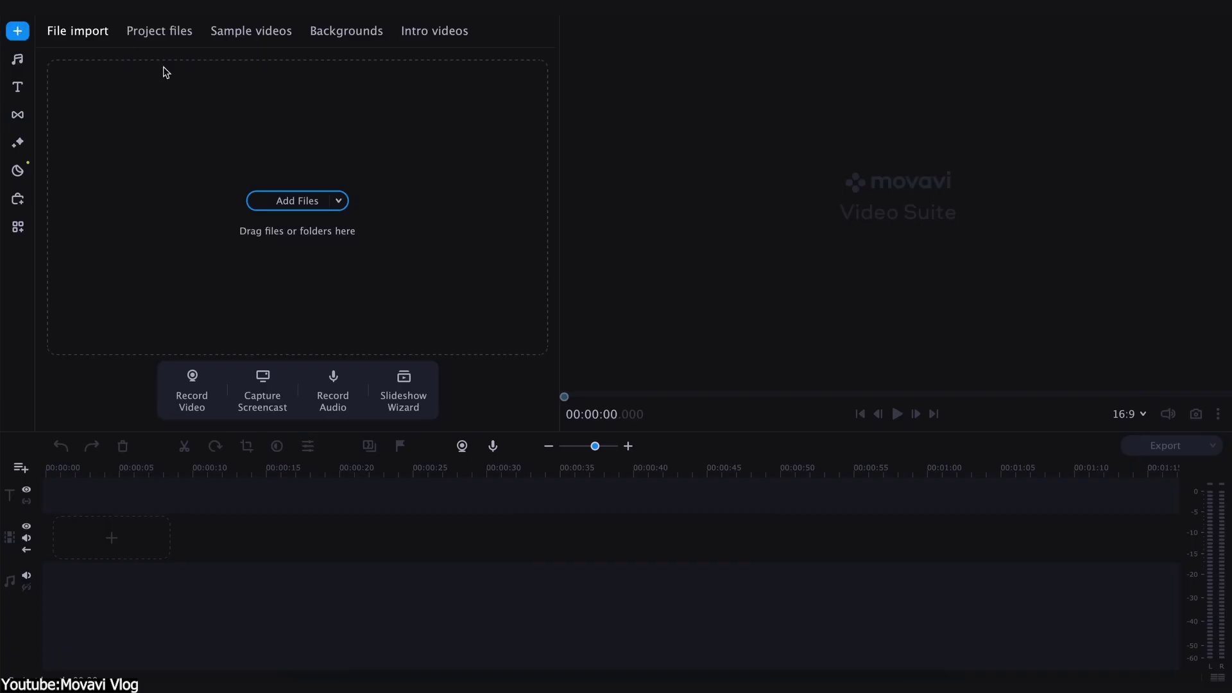
Browse project files, intro templates and the Vlog sound effects
left_click(159, 30)
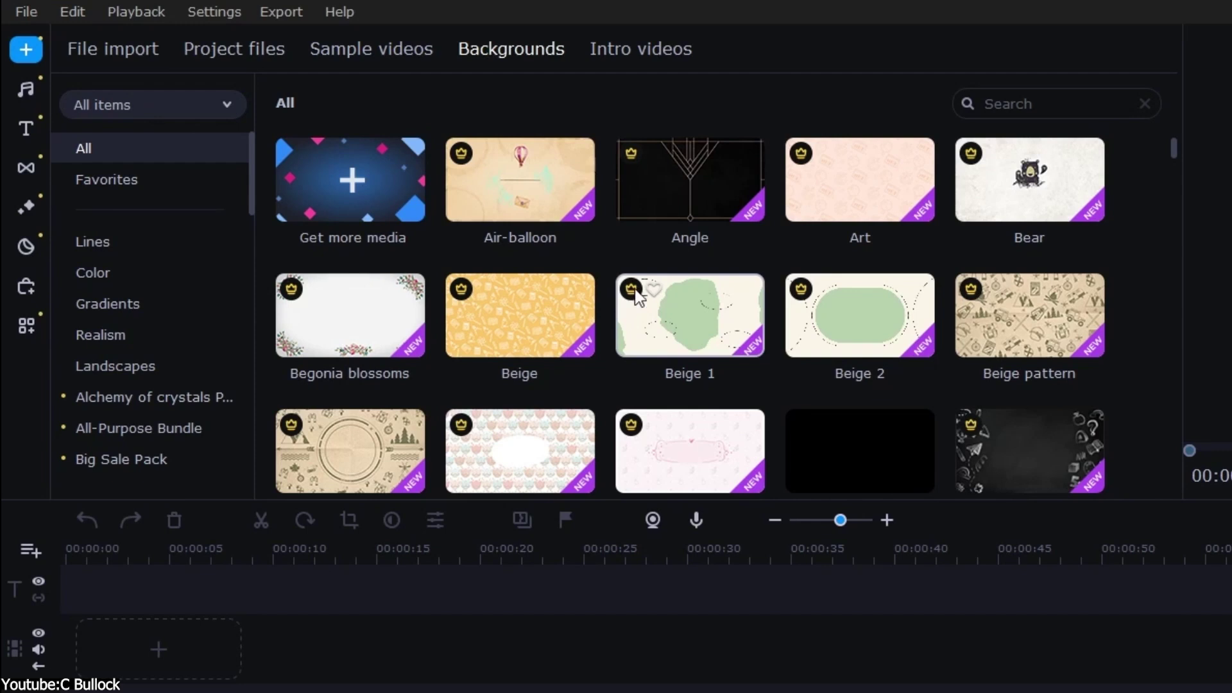
scroll(592, 235, "down", 2)
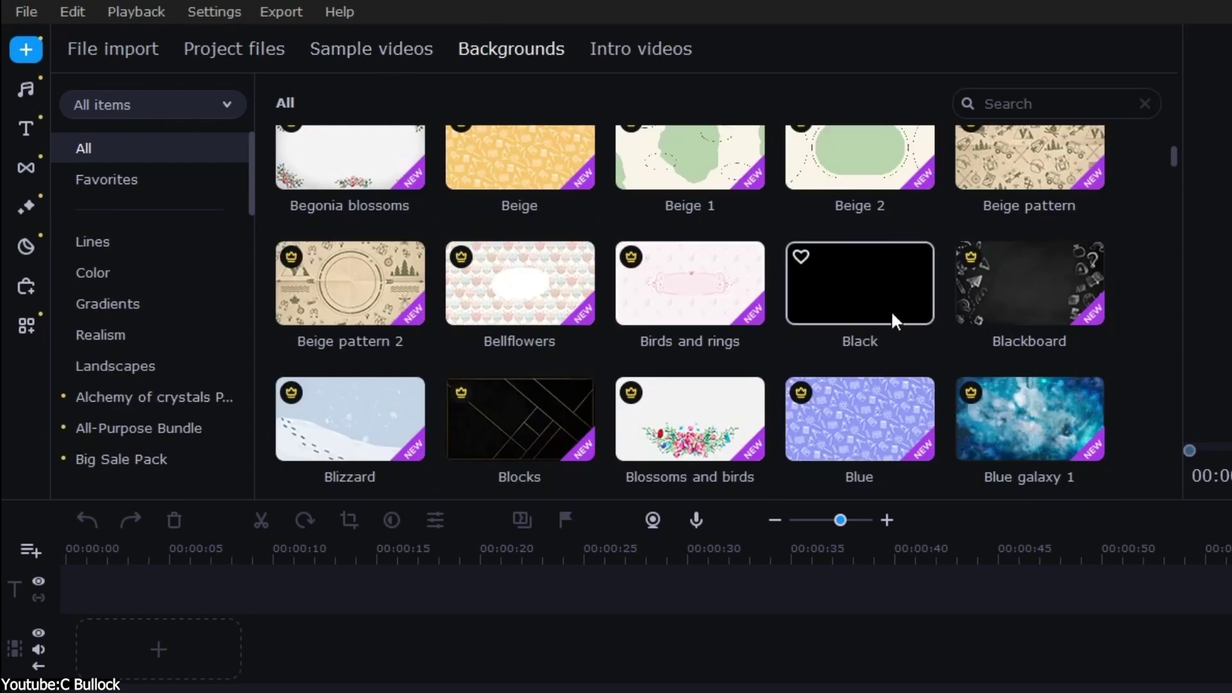
scroll(891, 311, "down", 4)
scroll(871, 323, "down", 3)
scroll(871, 323, "up", 2)
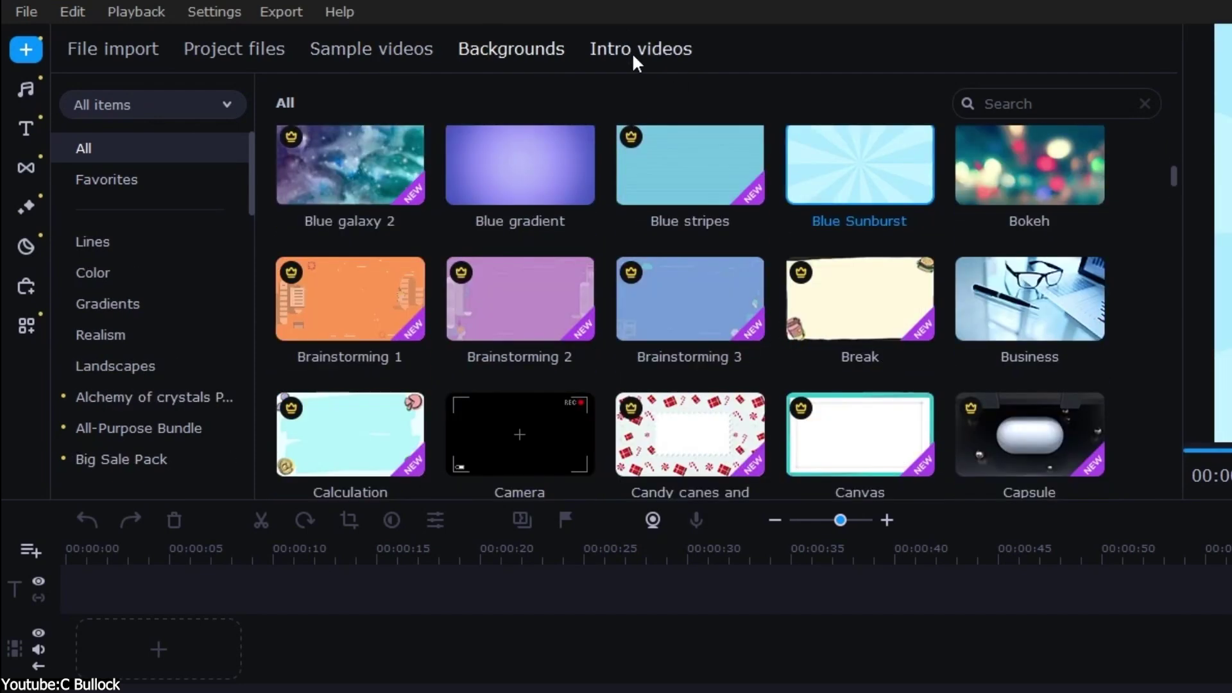
left_click(641, 49)
scroll(867, 242, "down", 4)
scroll(839, 219, "down", 8)
scroll(848, 220, "down", 8)
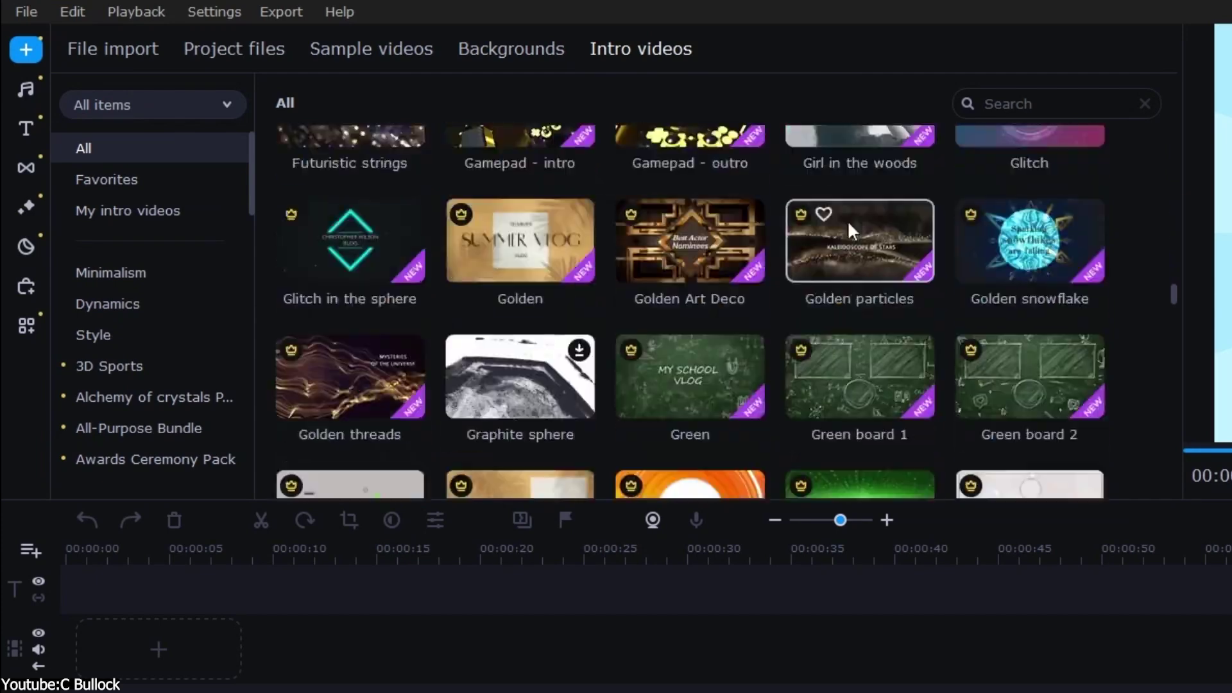
scroll(854, 226, "down", 8)
scroll(853, 225, "down", 6)
scroll(674, 318, "down", 5)
scroll(806, 331, "up", 10)
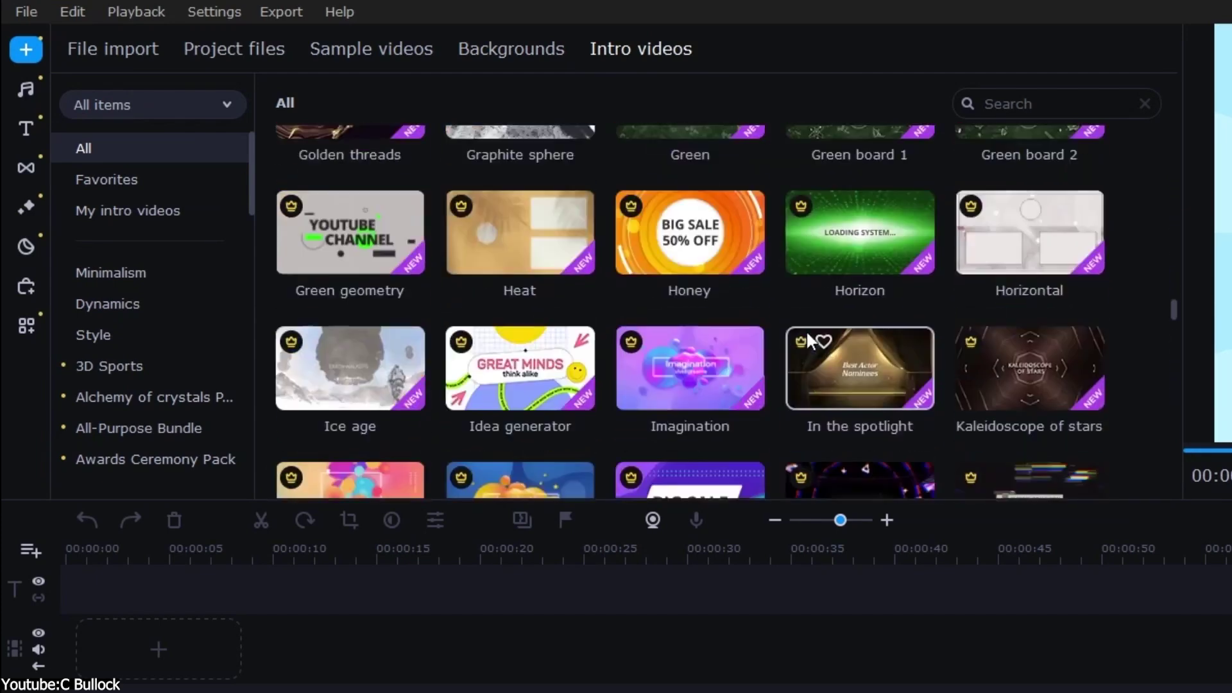
scroll(806, 331, "up", 10)
scroll(578, 250, "up", 10)
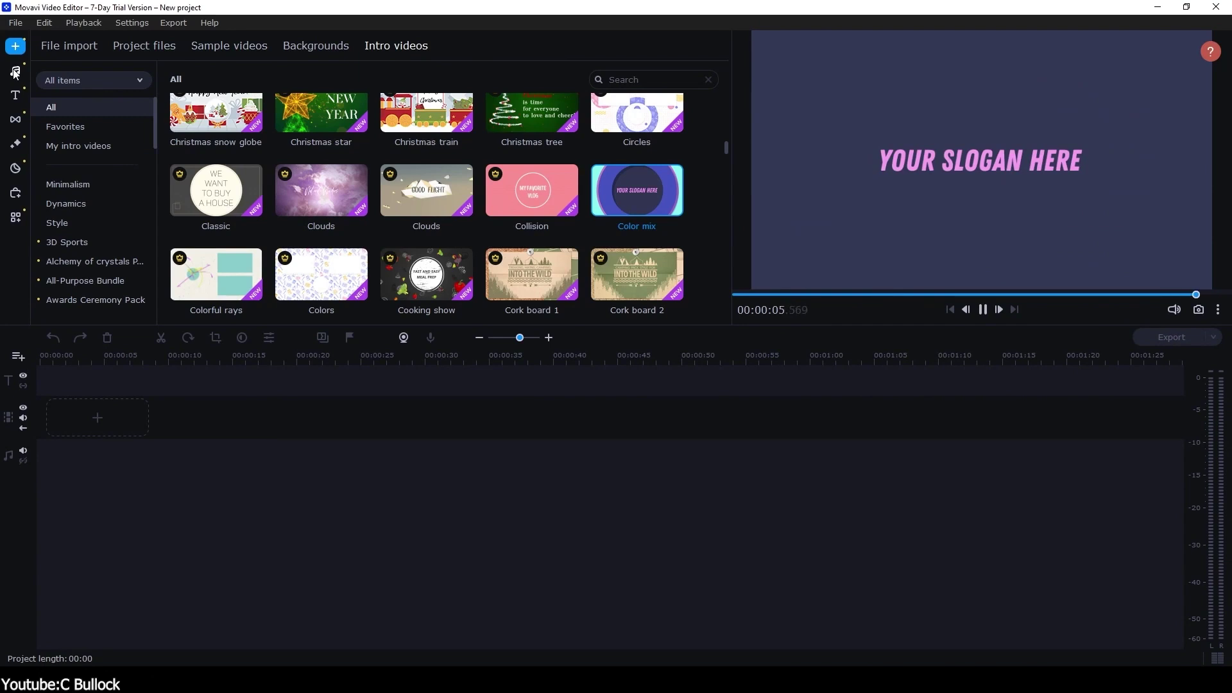
left_click(16, 71)
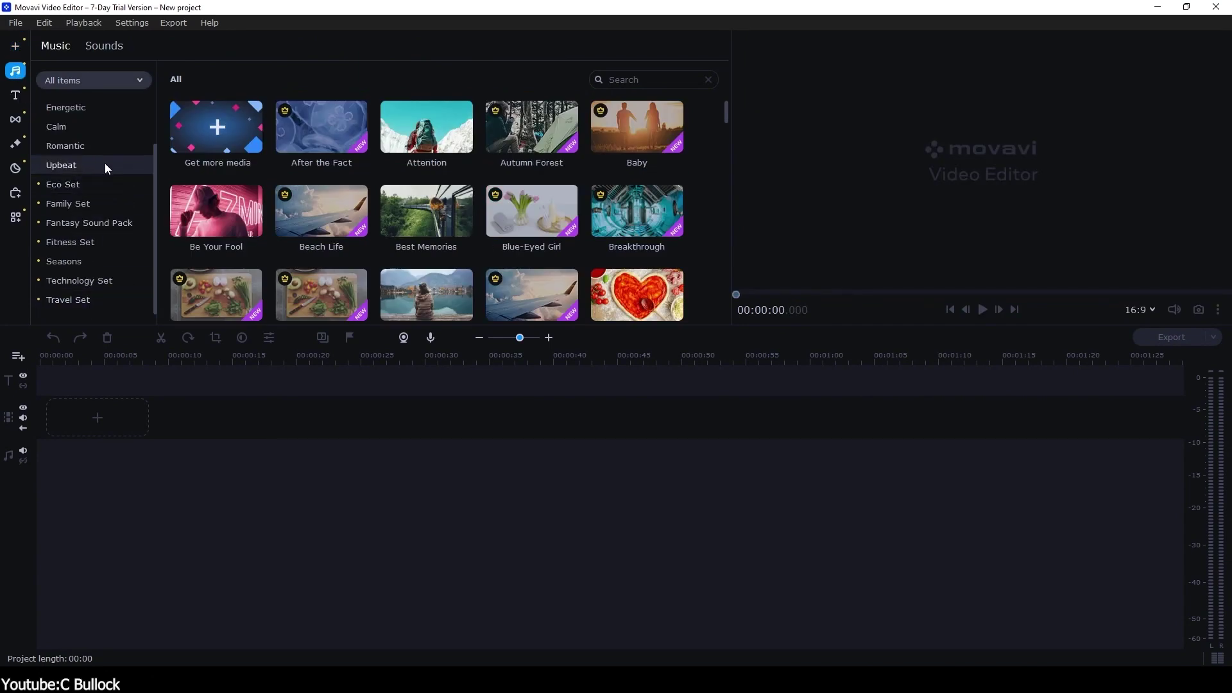
scroll(105, 163, "up", 3)
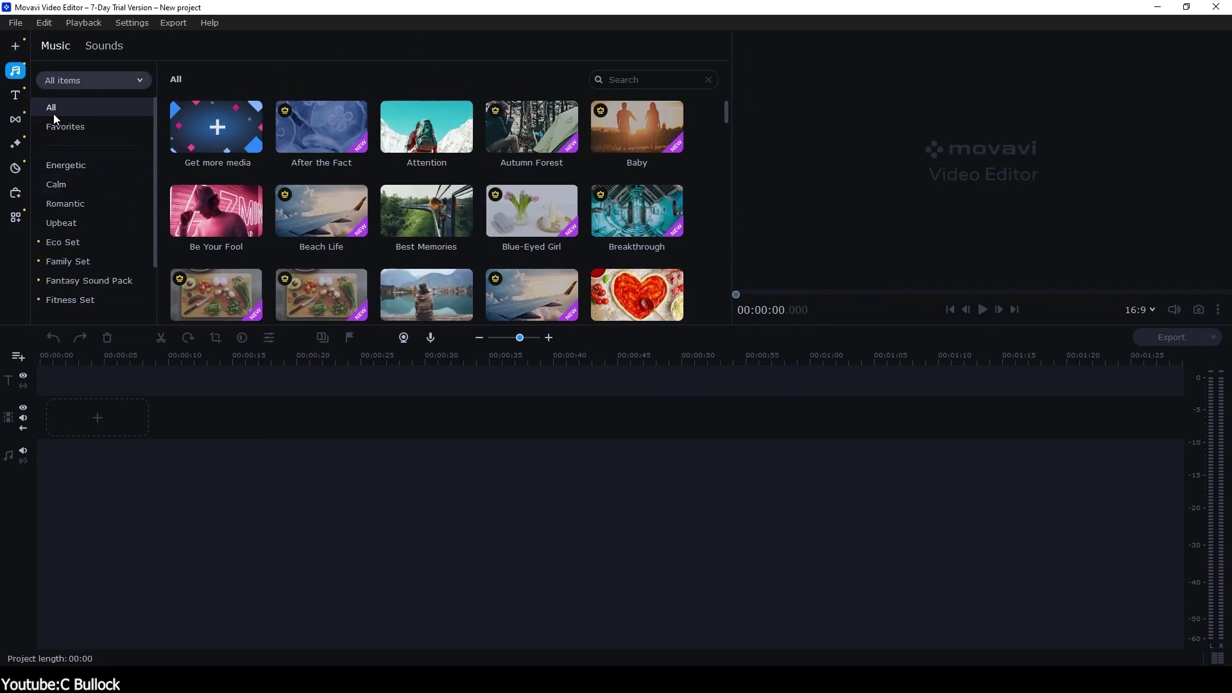
left_click(104, 45)
left_click(86, 205)
Browse the Into the Wild and opening title collections in the Titles library
left_click(14, 95)
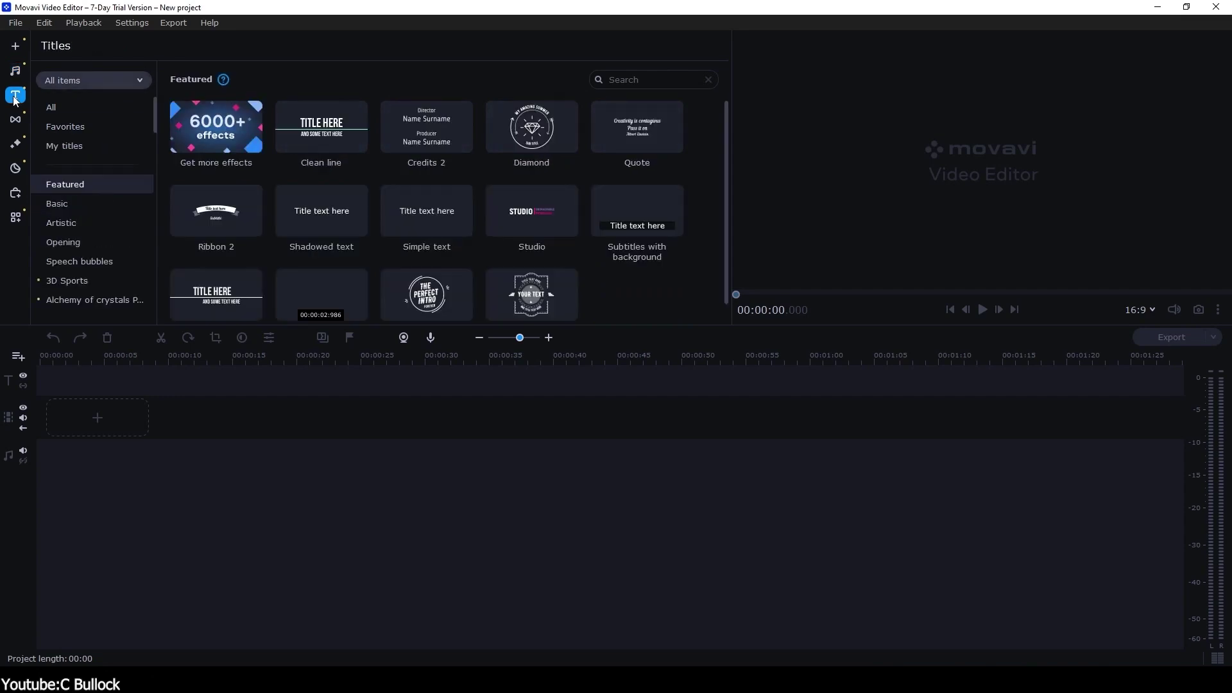
scroll(97, 193, "down", 5)
scroll(96, 241, "down", 5)
left_click(106, 206)
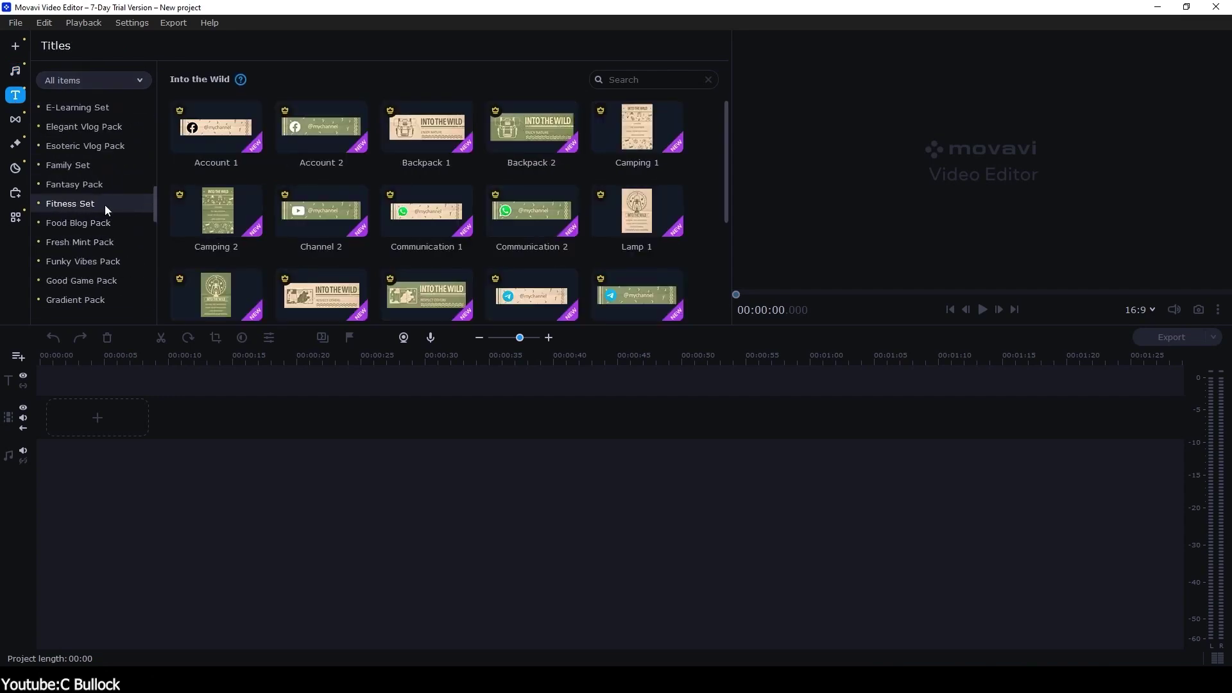
left_click(62, 242)
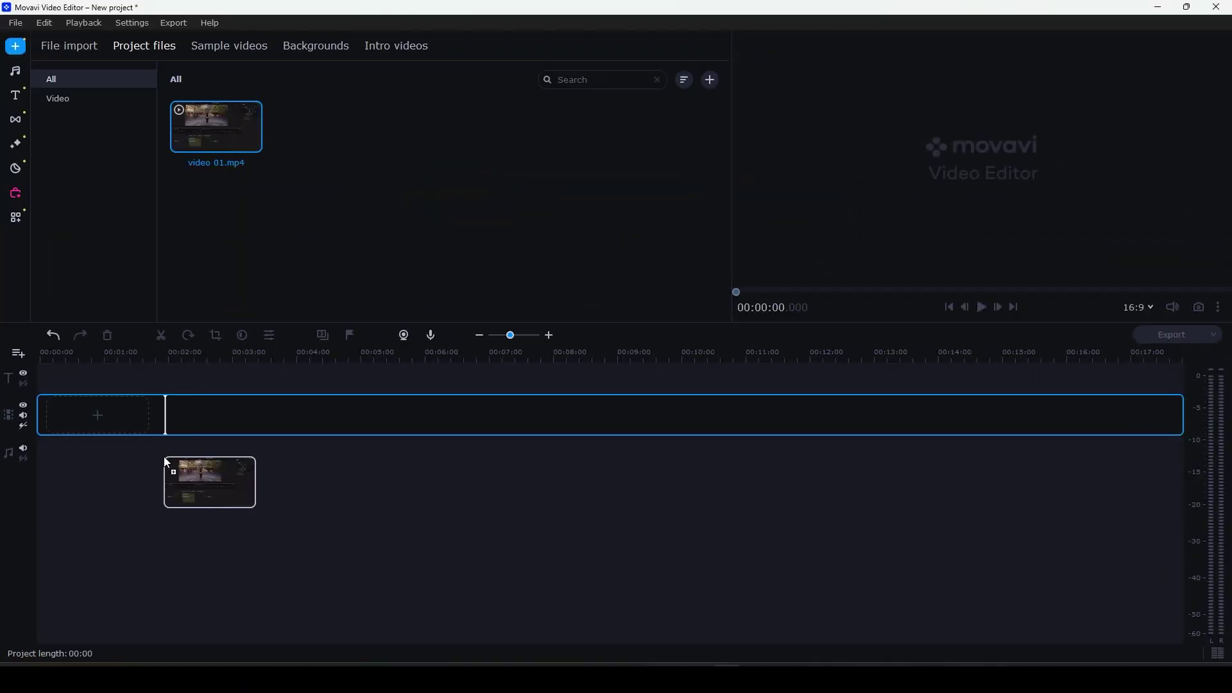
Place video 01.mp4 on the timeline, jump to 5:49 and select the short middle piece
left_click_drag(164, 462, 163, 424)
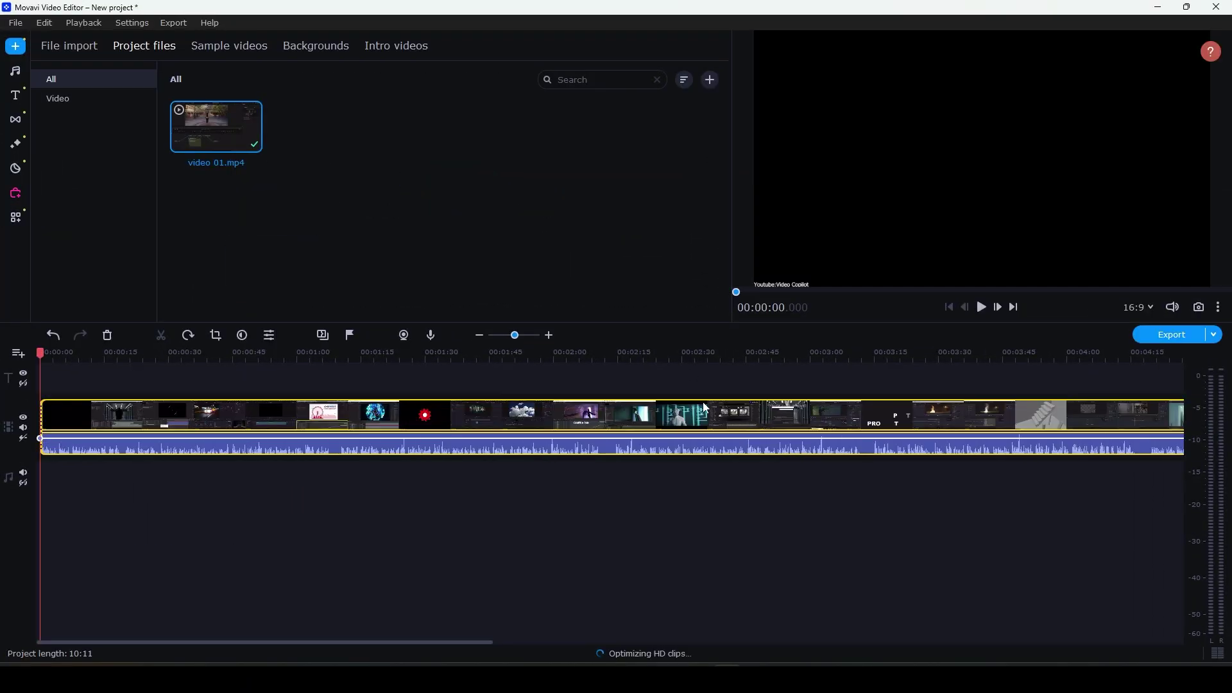
scroll(801, 405, "up", 2)
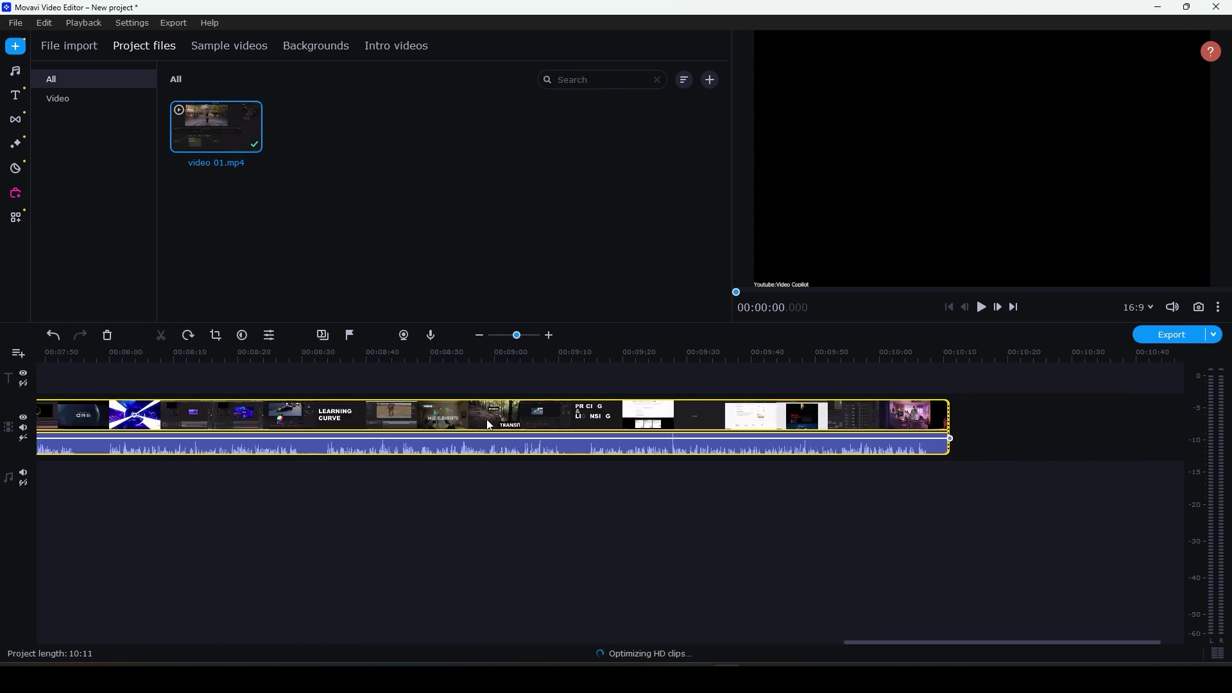
scroll(447, 424, "down", 3)
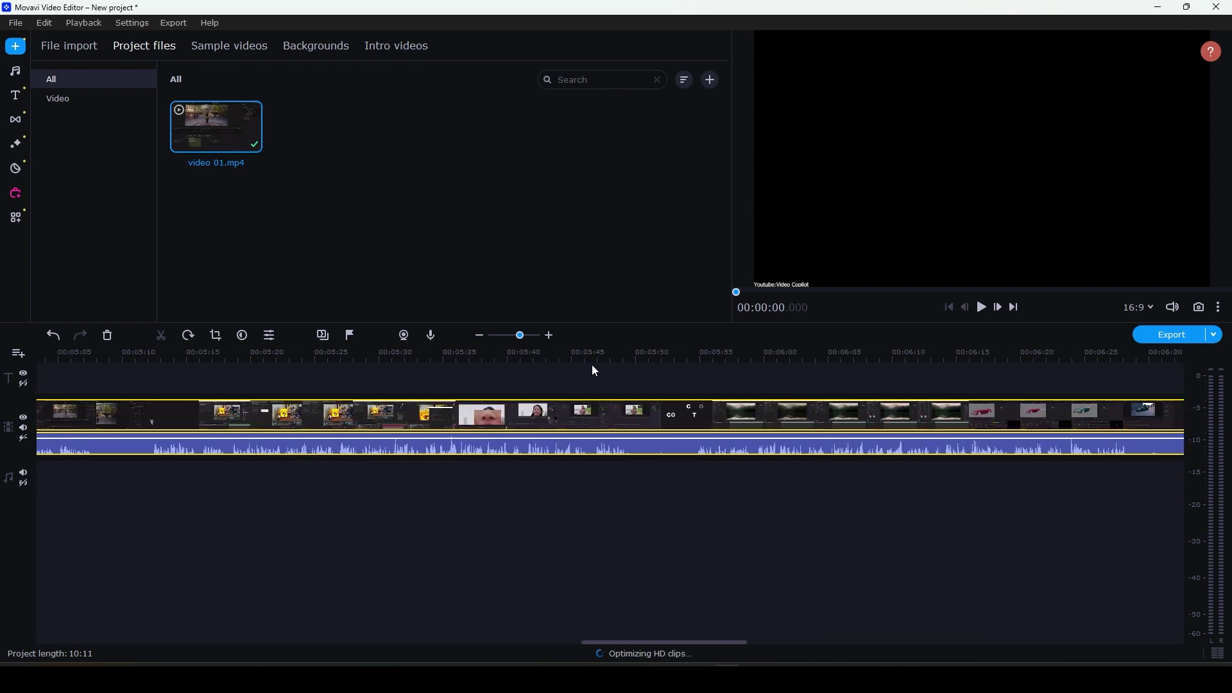
left_click(634, 354)
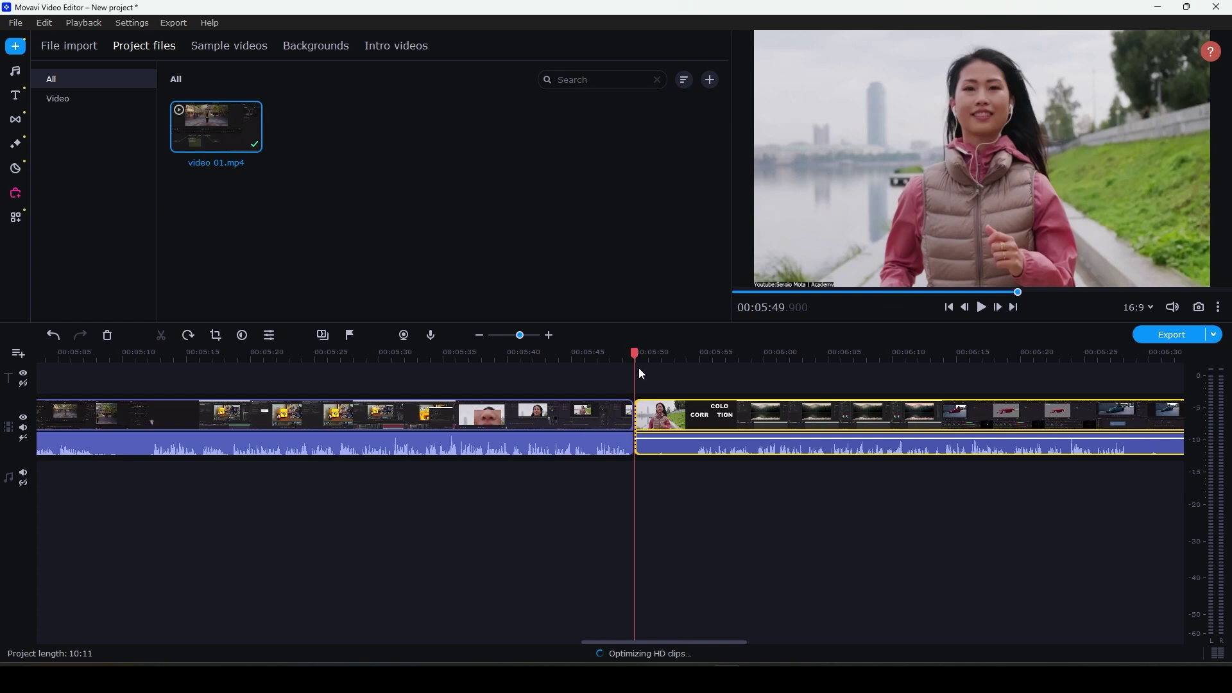
scroll(590, 448, "up", 2)
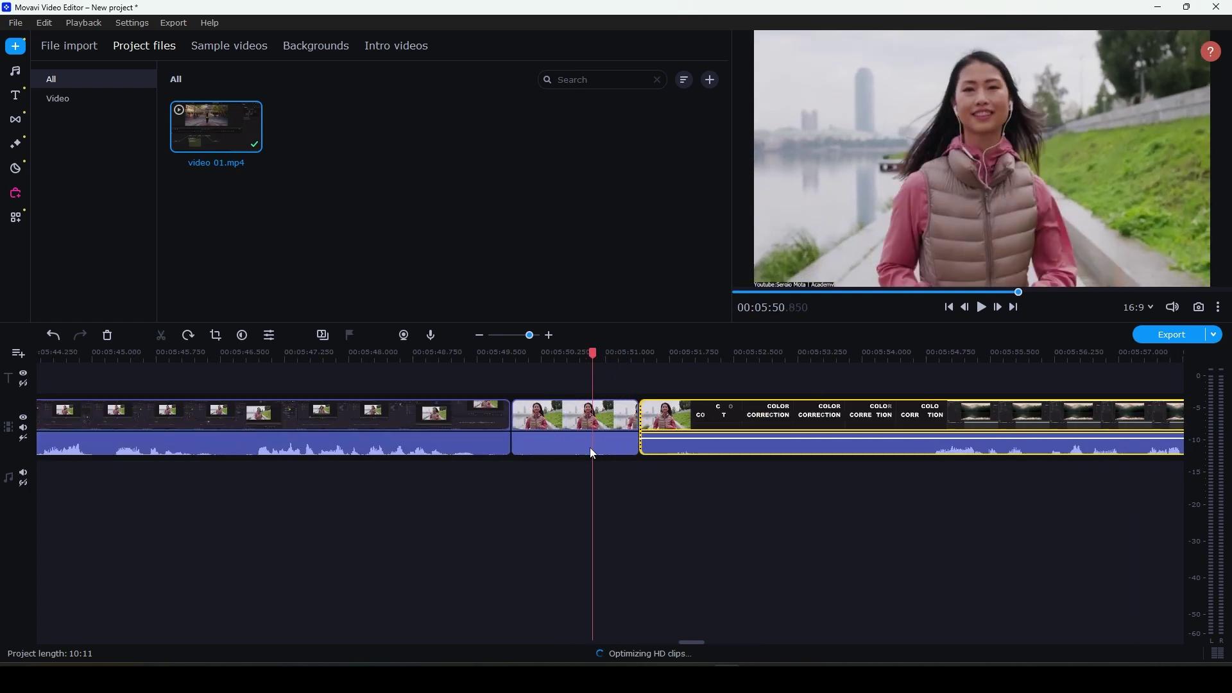
left_click(515, 425)
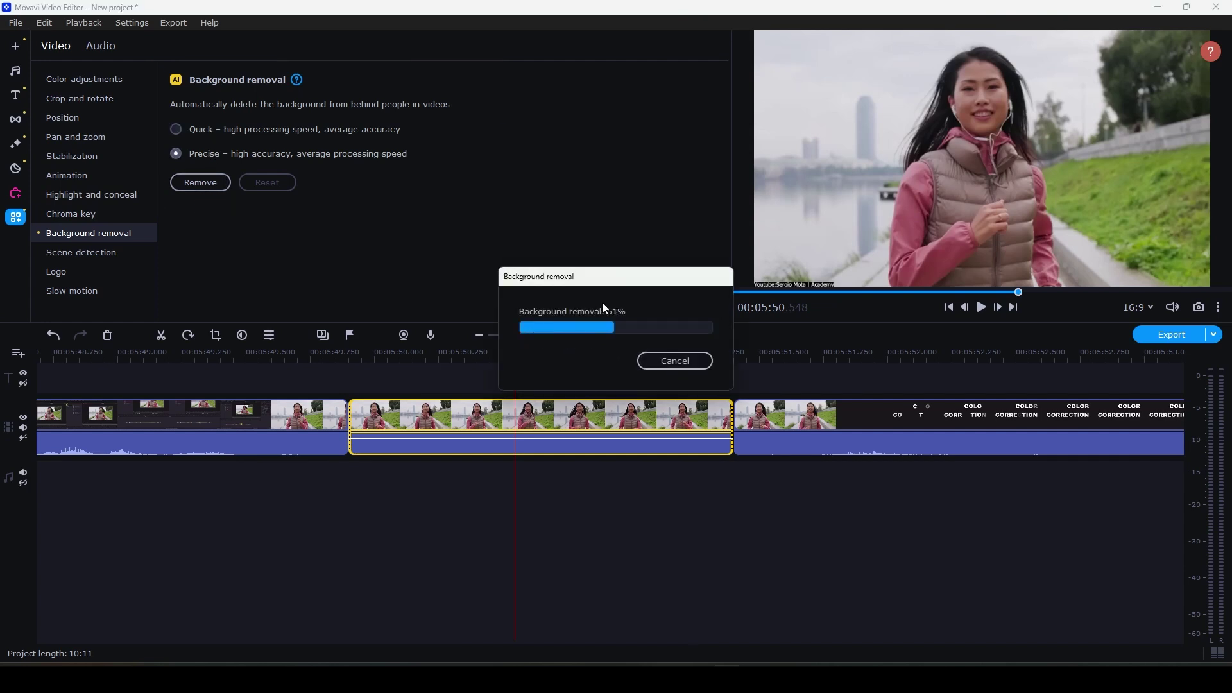
Replay the piece to check background removal, ending near 5:51
left_click(304, 357)
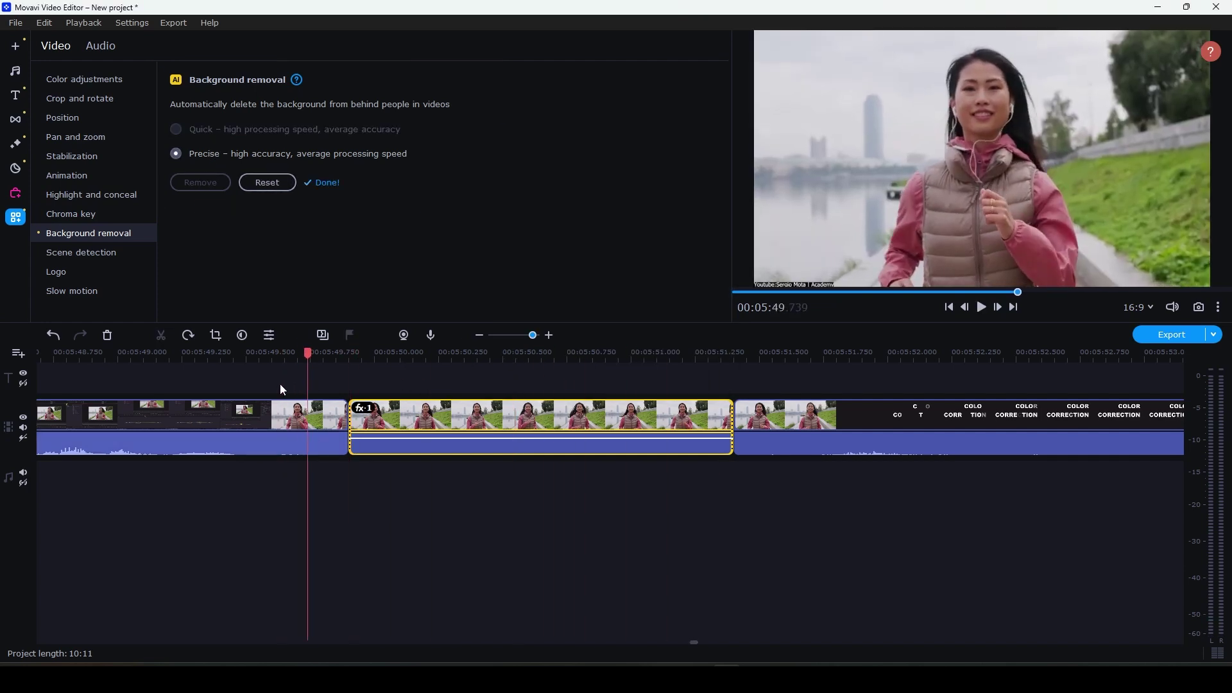
left_click(280, 357)
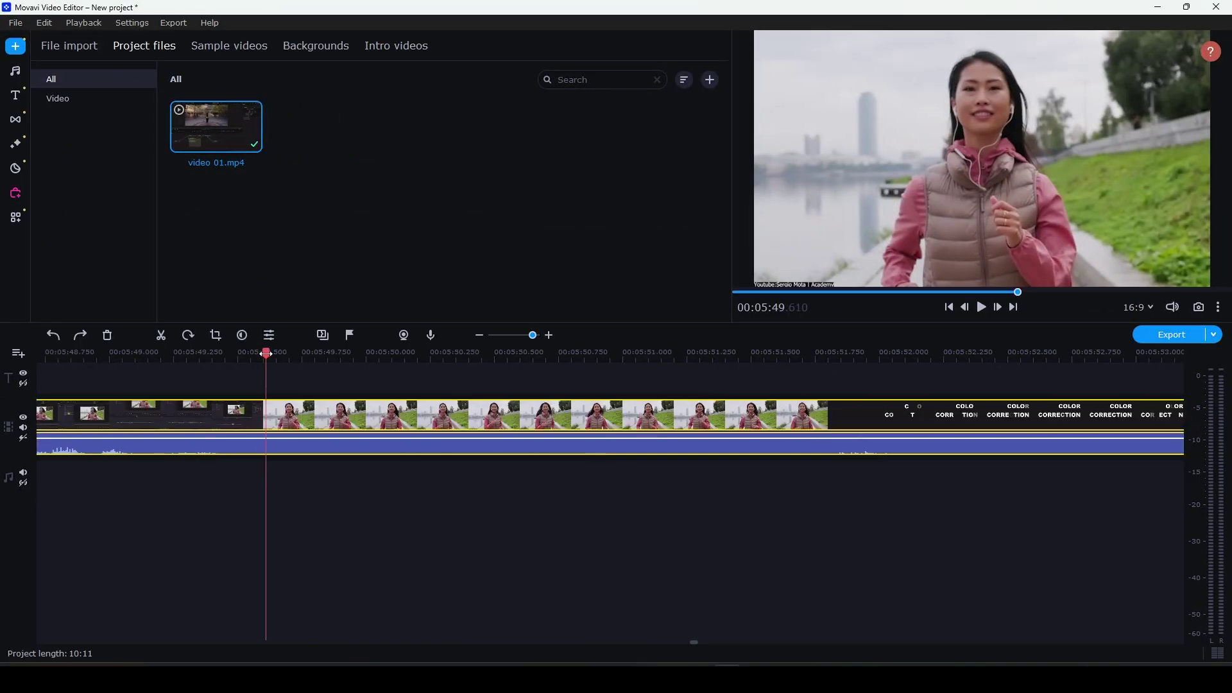
left_click(828, 356)
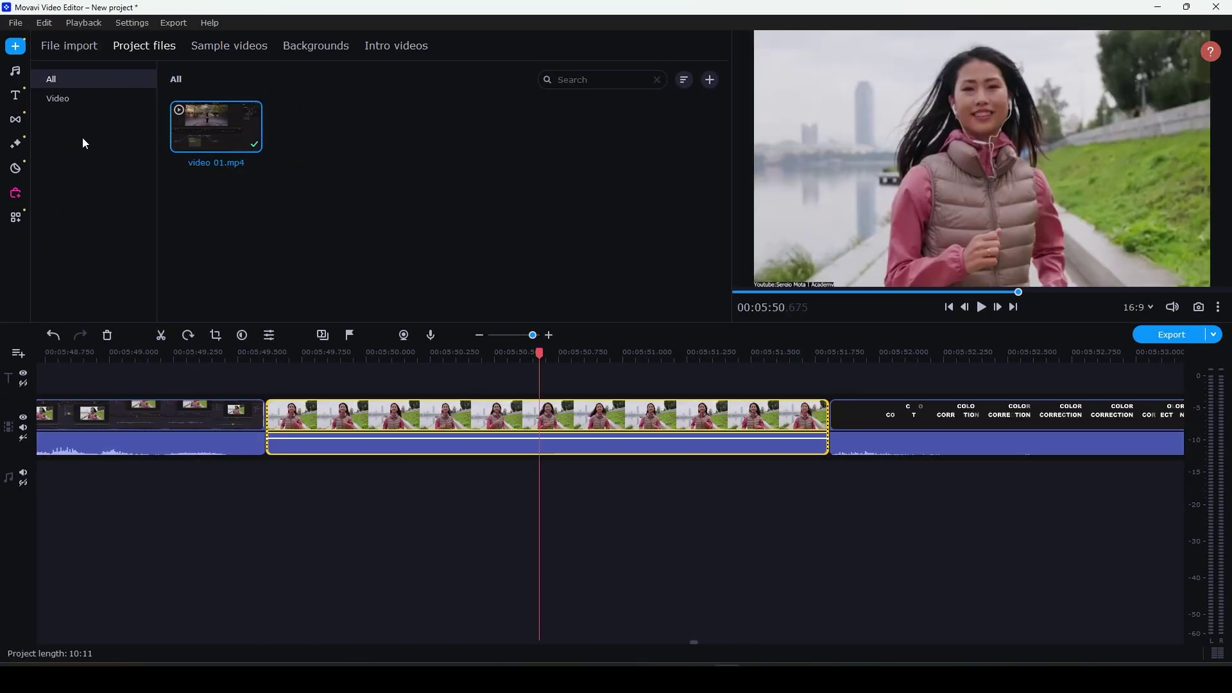
left_click(16, 169)
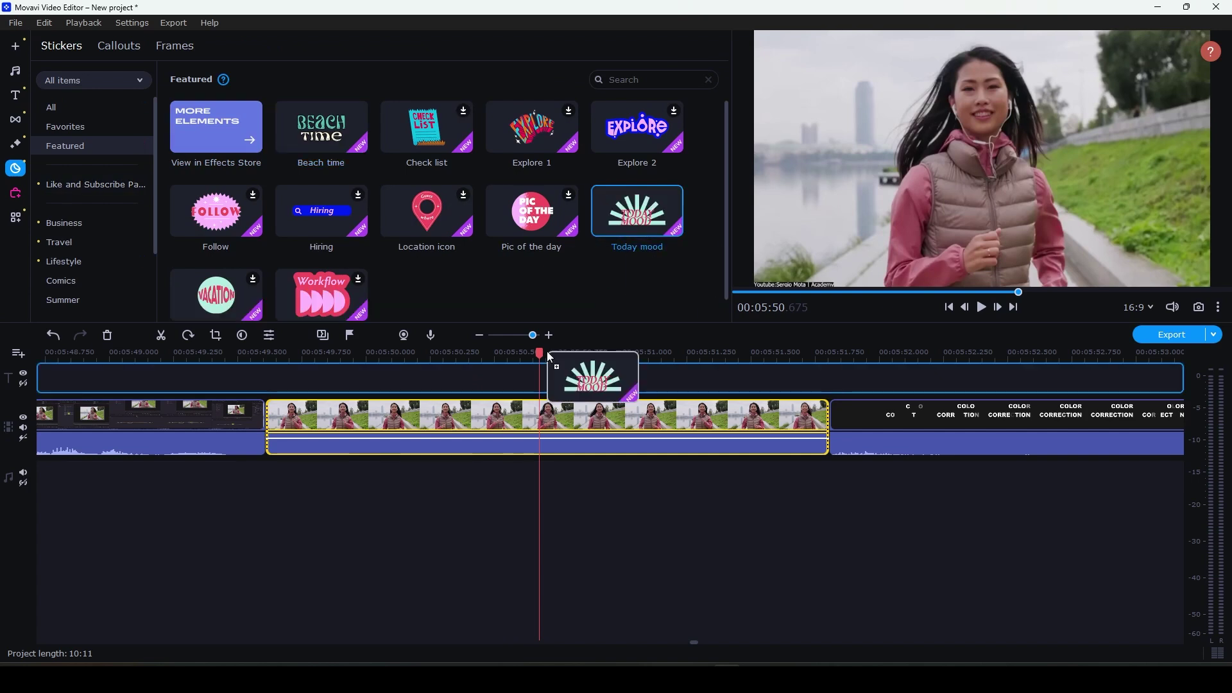
Place the Today mood sticker on its own overlay track above the clip
left_click_drag(549, 356, 550, 378)
left_click(828, 357)
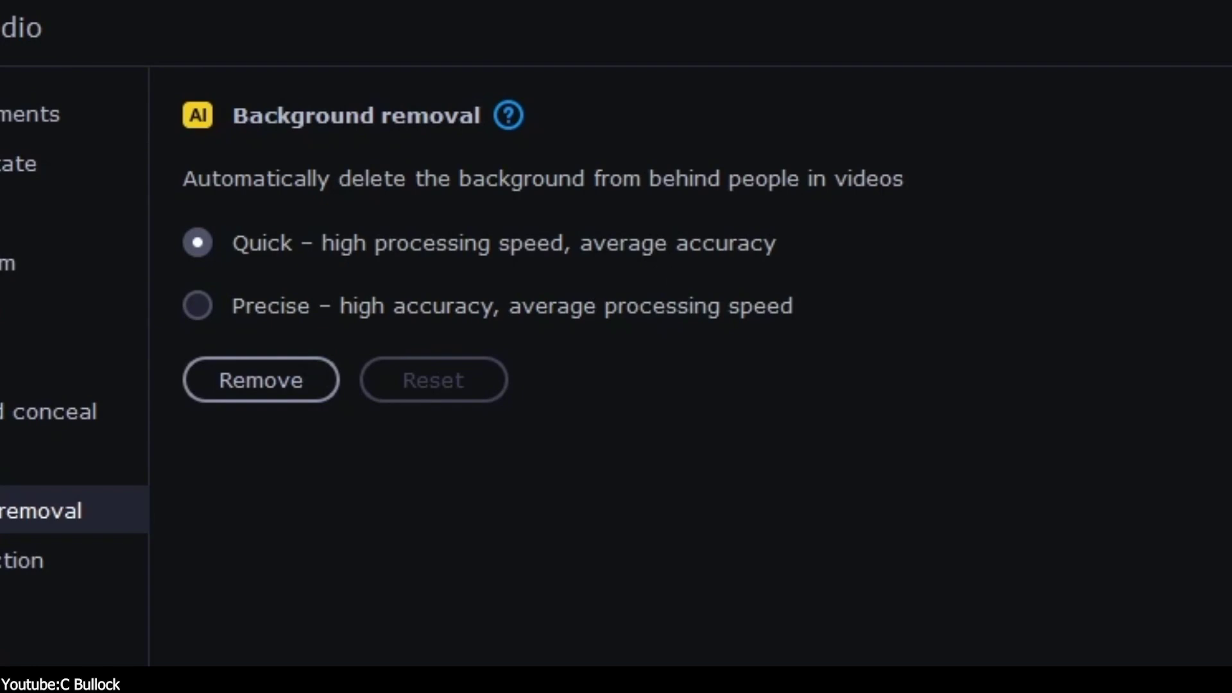
Run Quick background removal on the duck clip, preview it, then reset and rerun with Precise
left_click(240, 394)
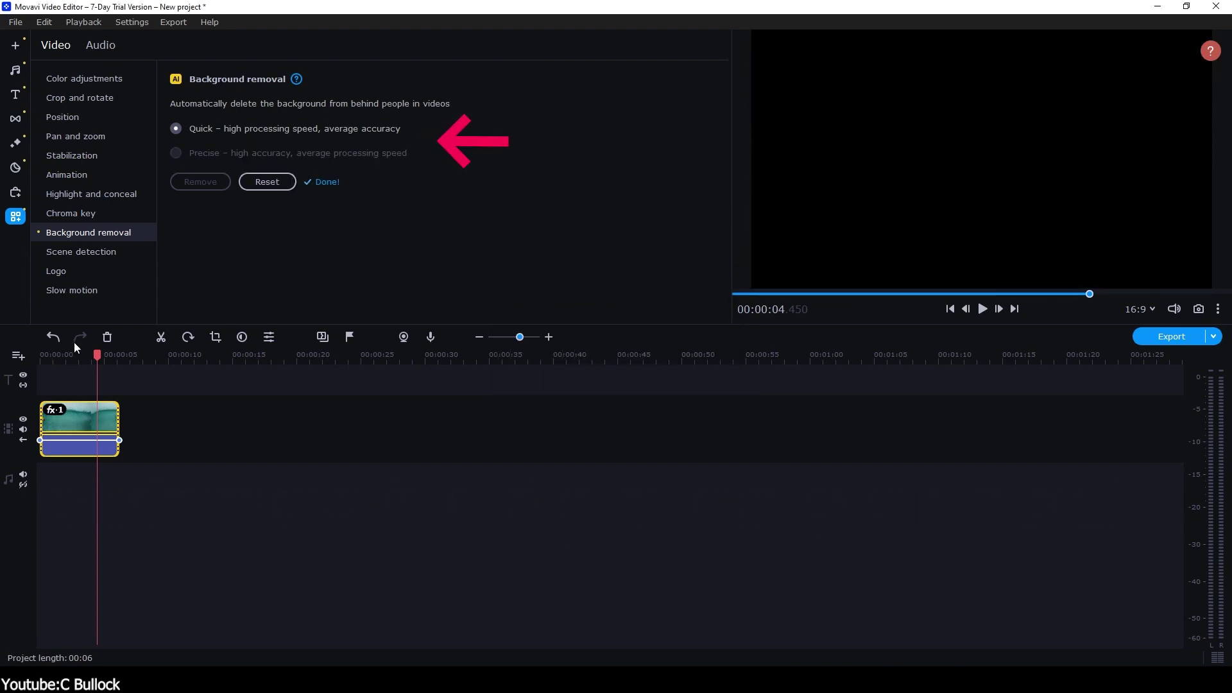
left_click_drag(70, 354, 41, 363)
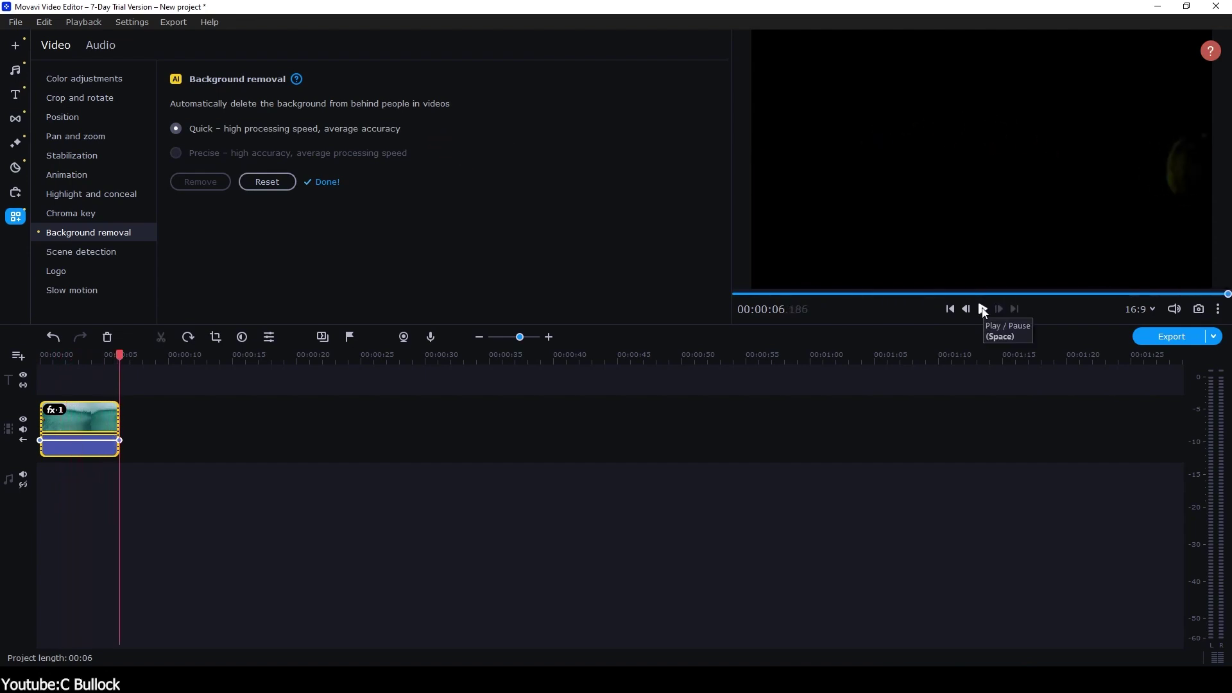
left_click(267, 181)
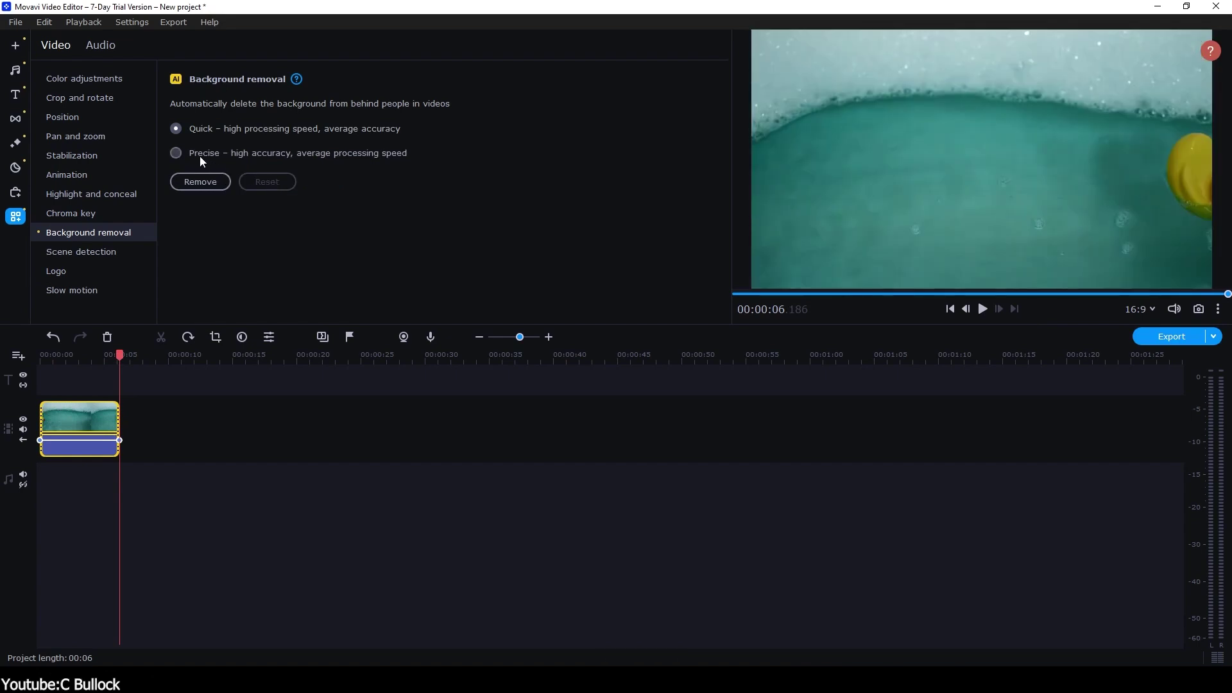
left_click(205, 184)
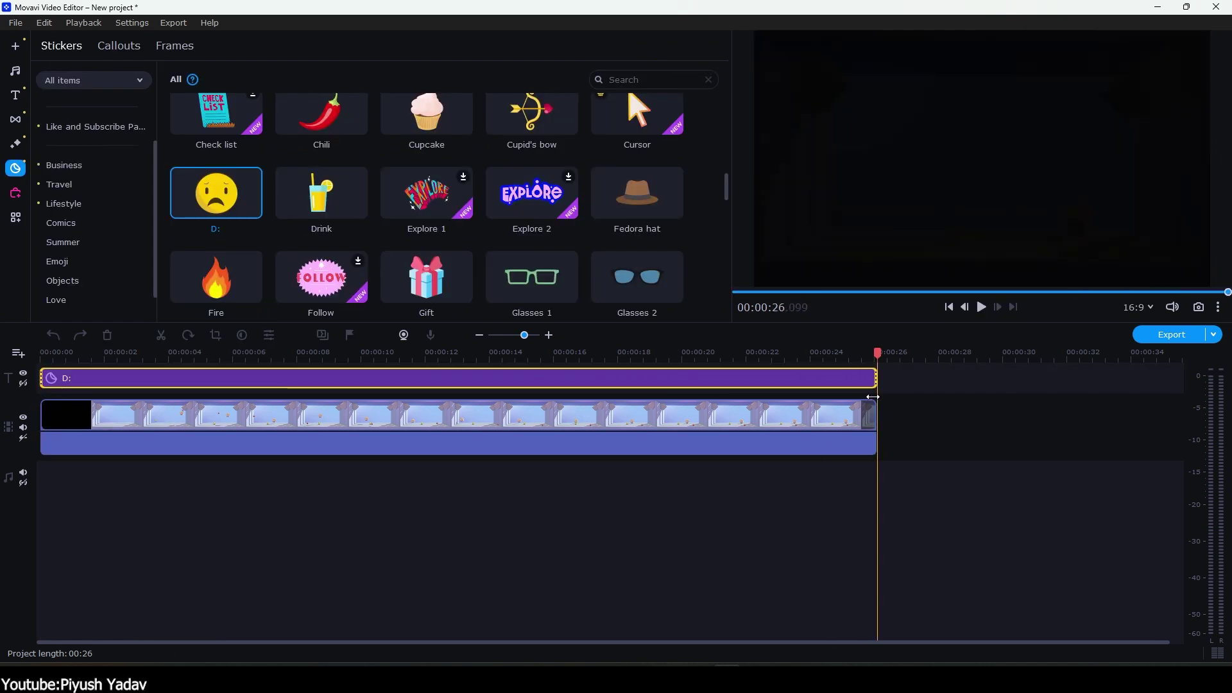
Shrink the sad-face sticker toward the top, track it to the ball, and play it back
double_click(954, 159)
mouse_move(1072, 67)
left_mouse_down()
mouse_move(954, 192)
mouse_move(985, 131)
left_mouse_up()
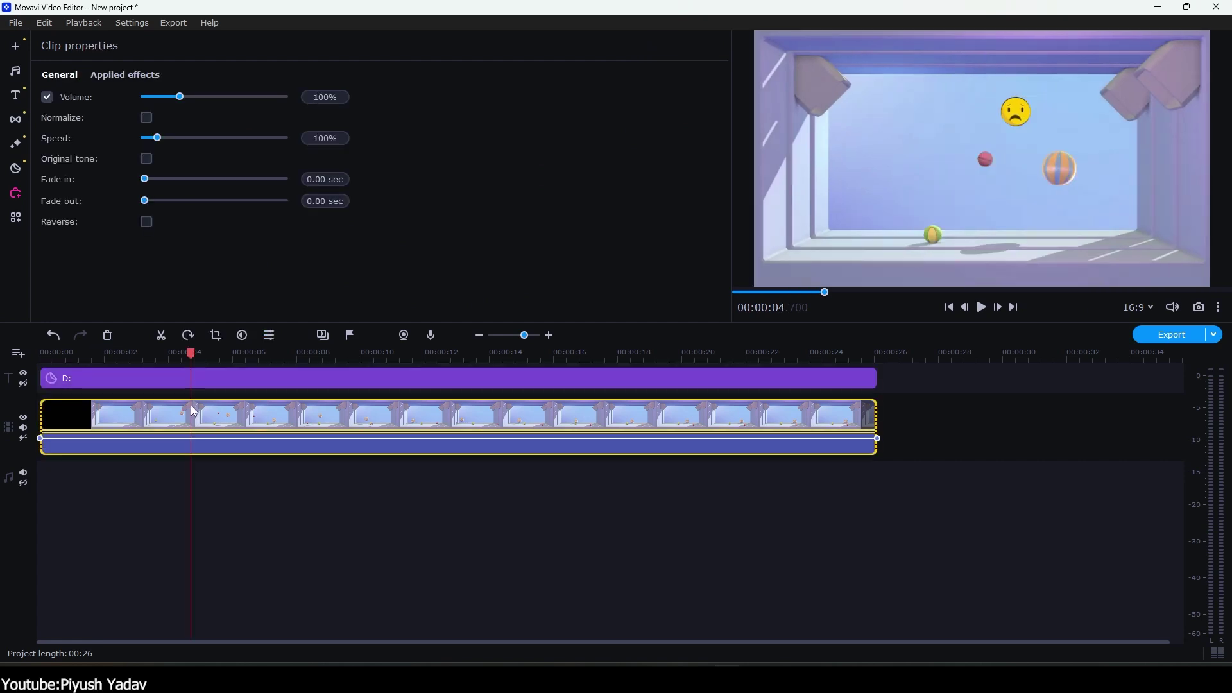
left_click(88, 75)
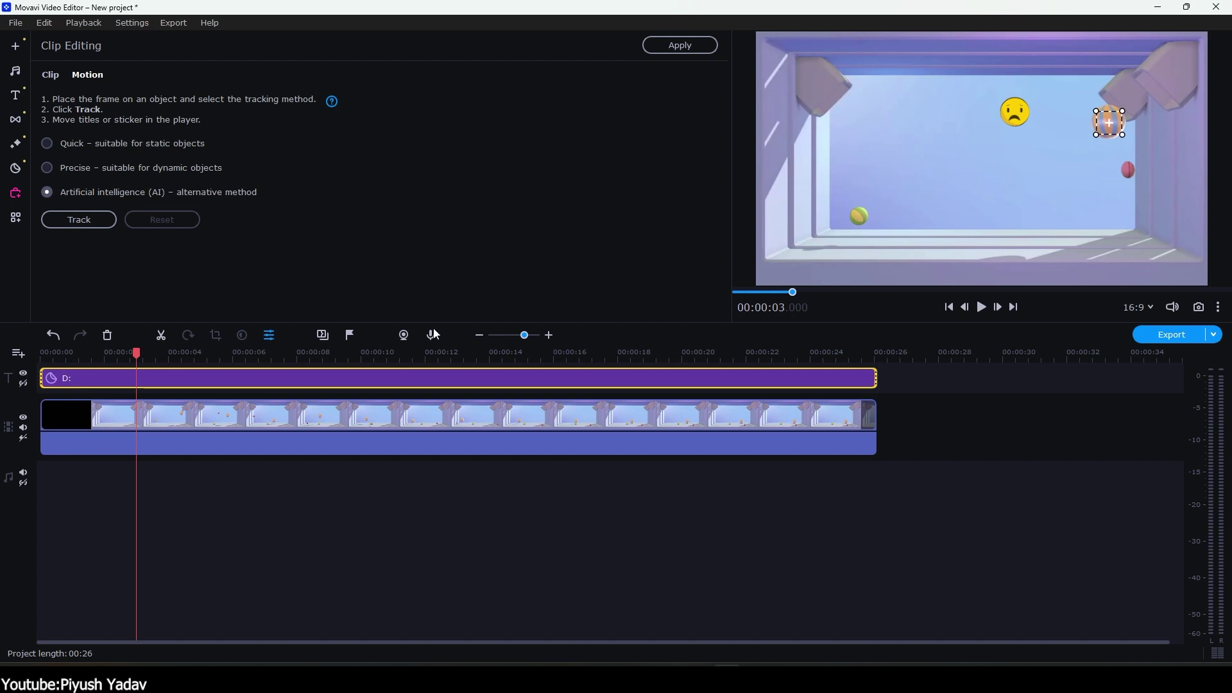
left_click(64, 220)
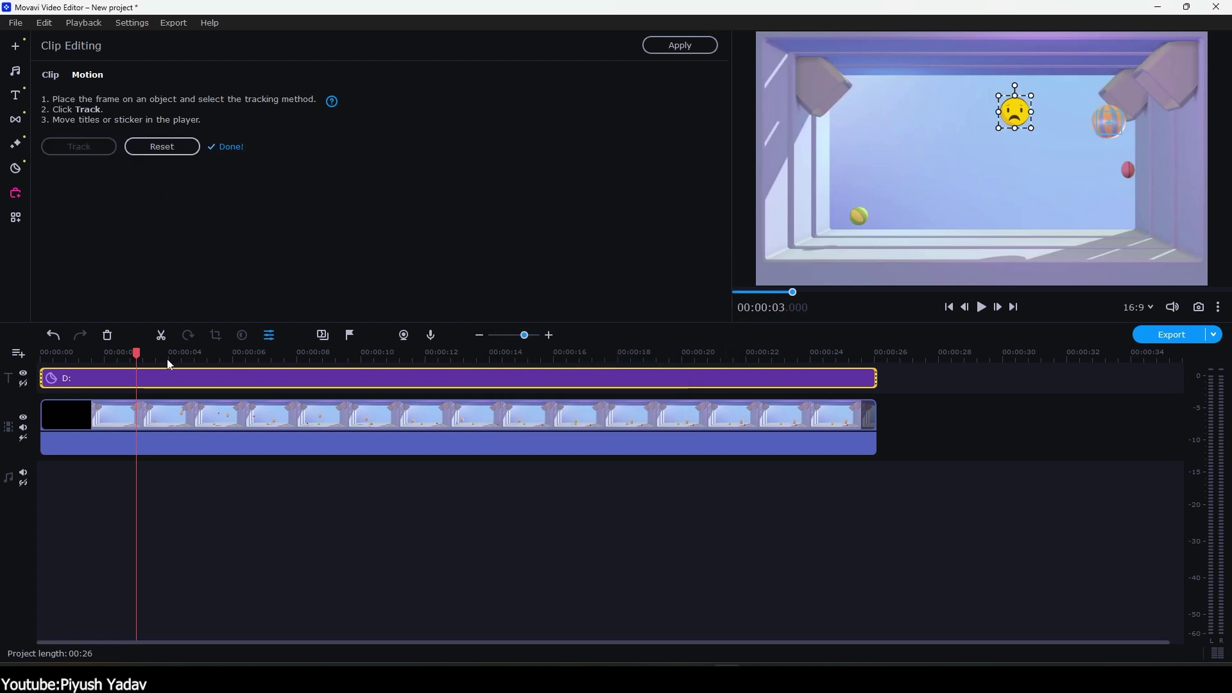
left_click(54, 353)
key("space")
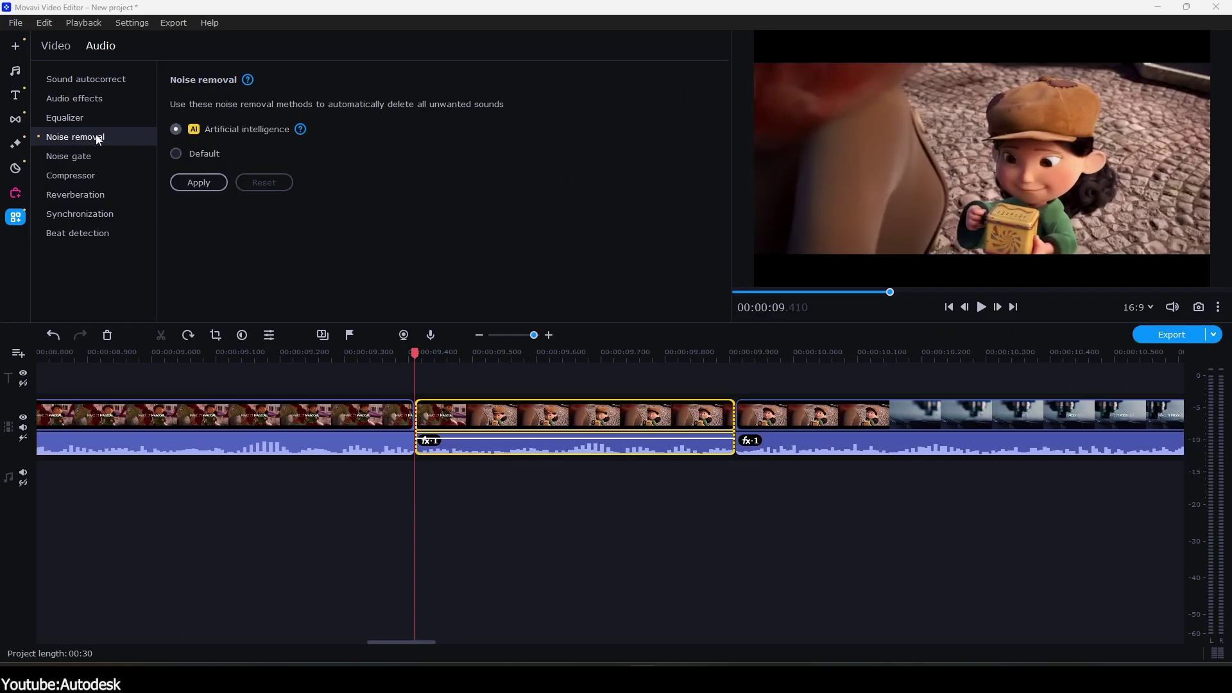
Apply AI noise removal to the middle clip and play it back to hear the result
left_click(176, 154)
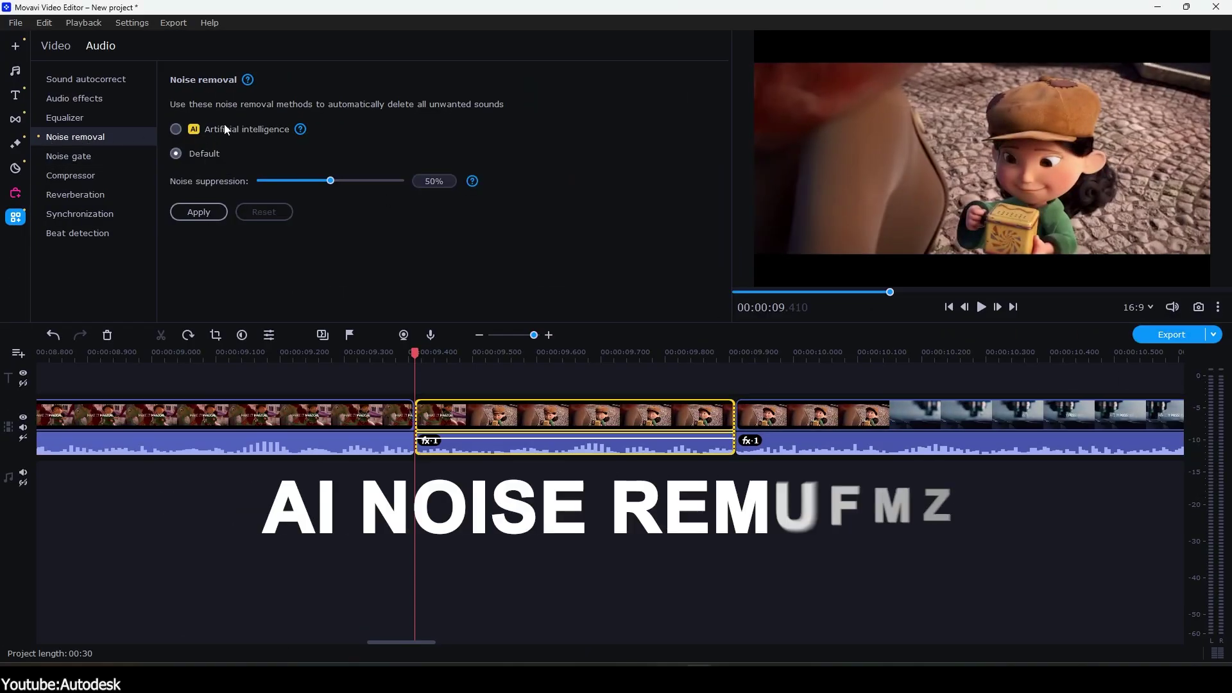
left_click(430, 353)
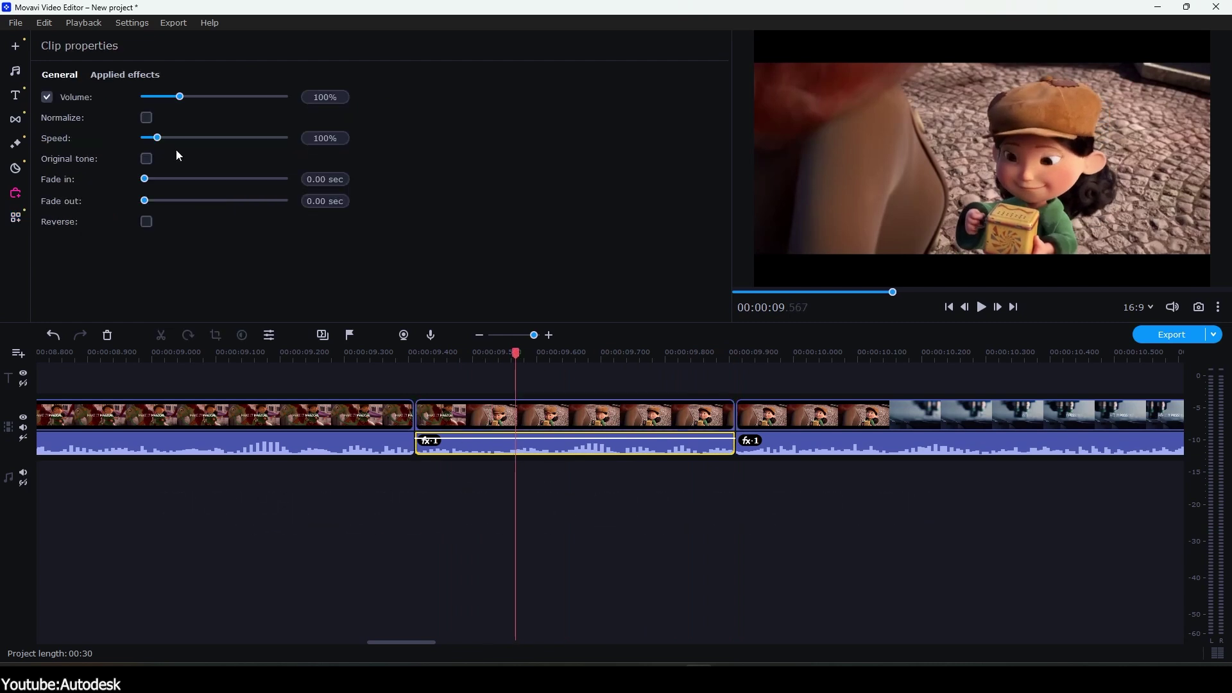
left_click(125, 74)
left_click(58, 74)
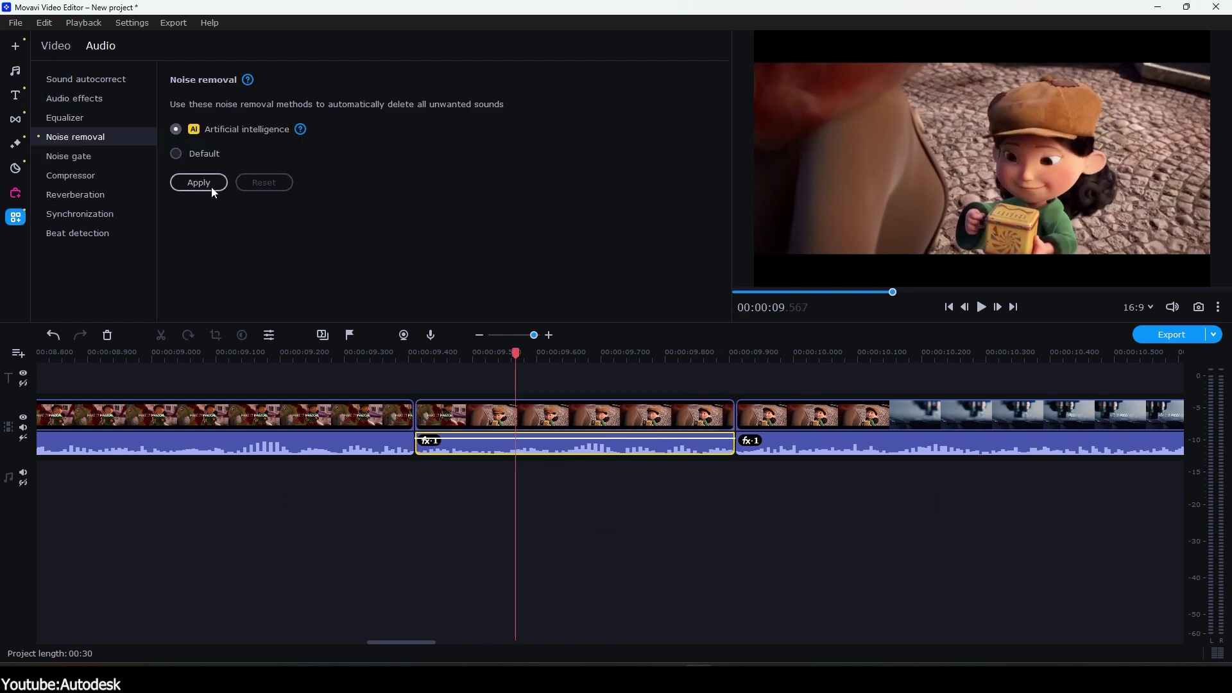
left_click(198, 182)
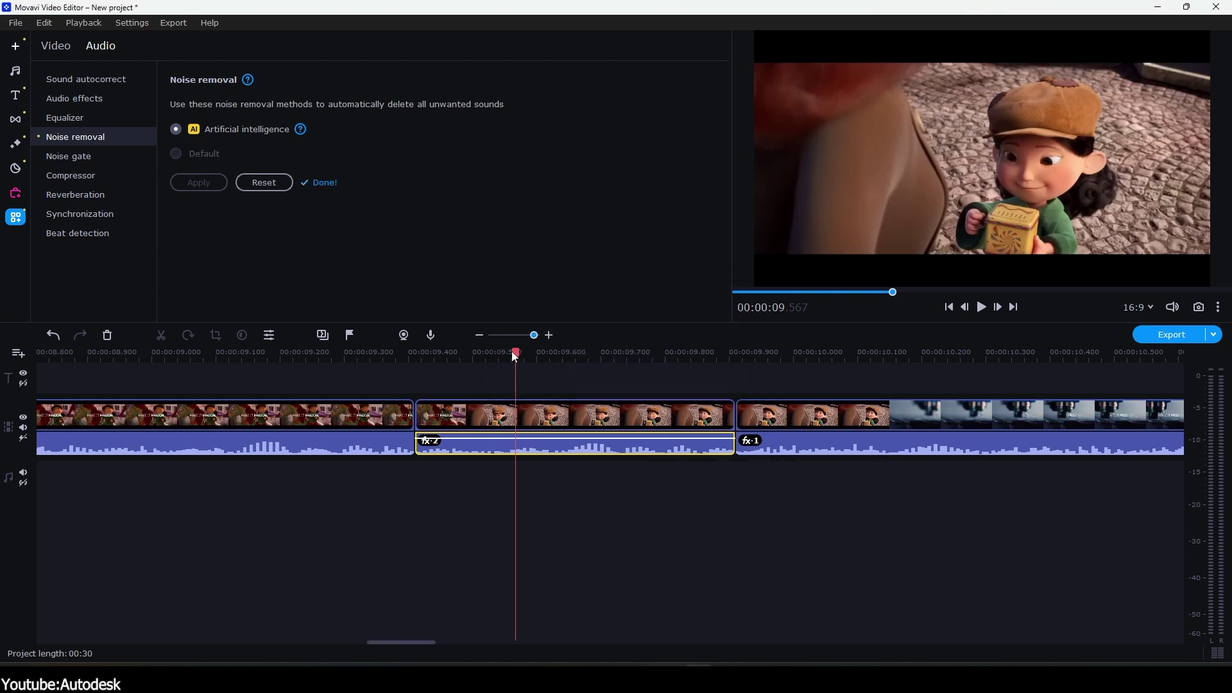
left_click(415, 358)
key("space")
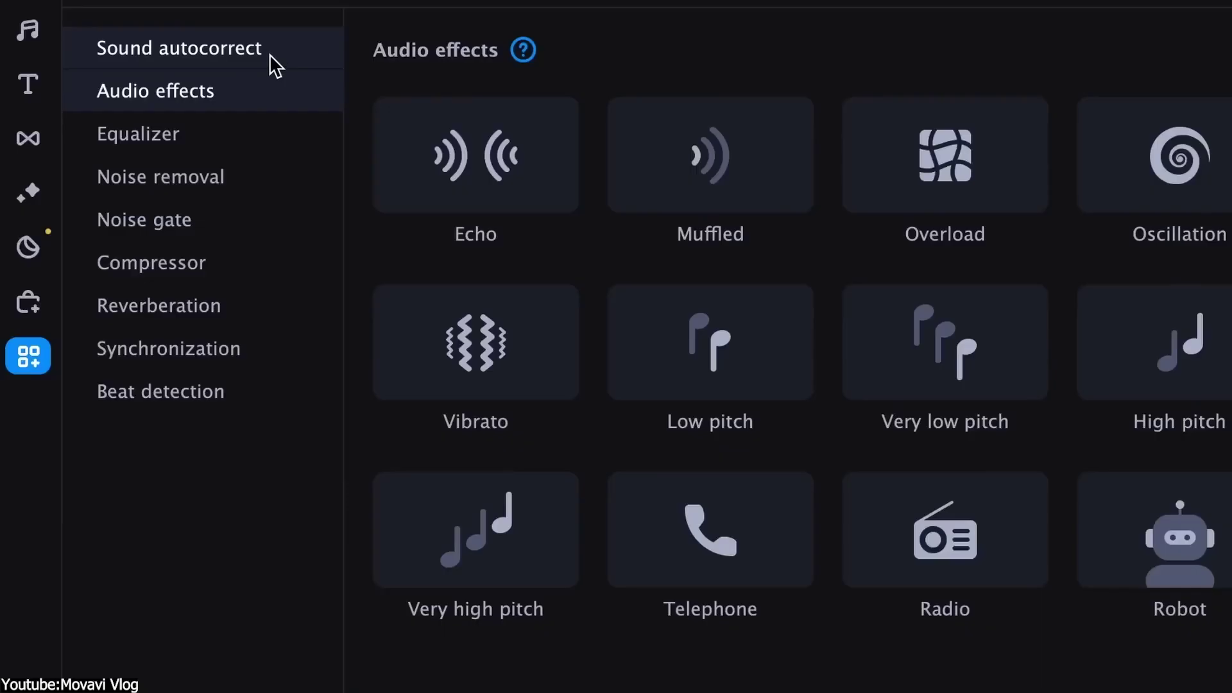
left_click(269, 54)
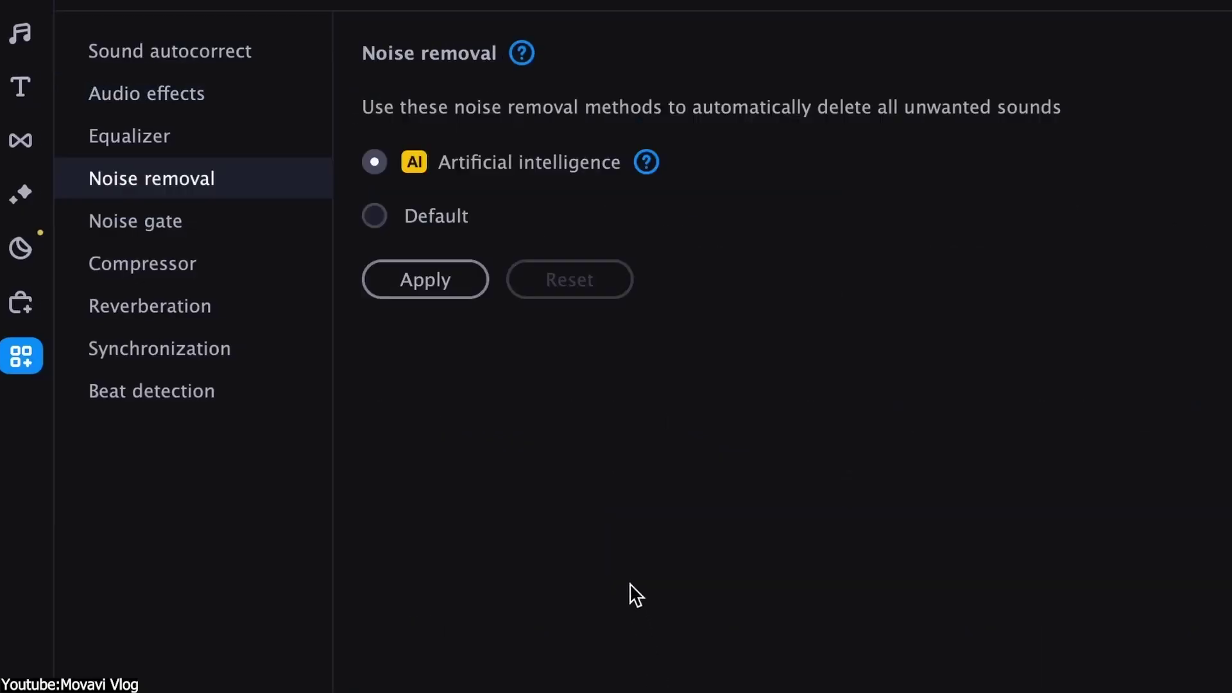
Use the Default method with noise gate threshold -24,5 dB and compressor threshold -45,1 dB
left_click(375, 215)
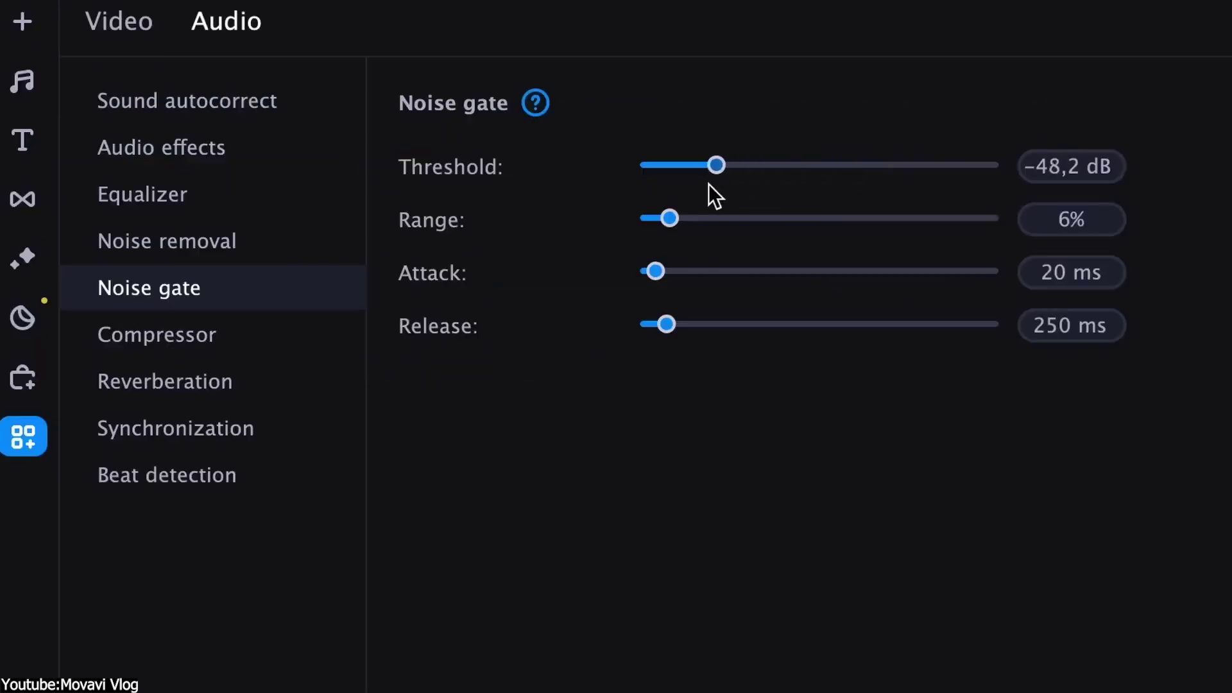
left_click_drag(715, 166, 854, 168)
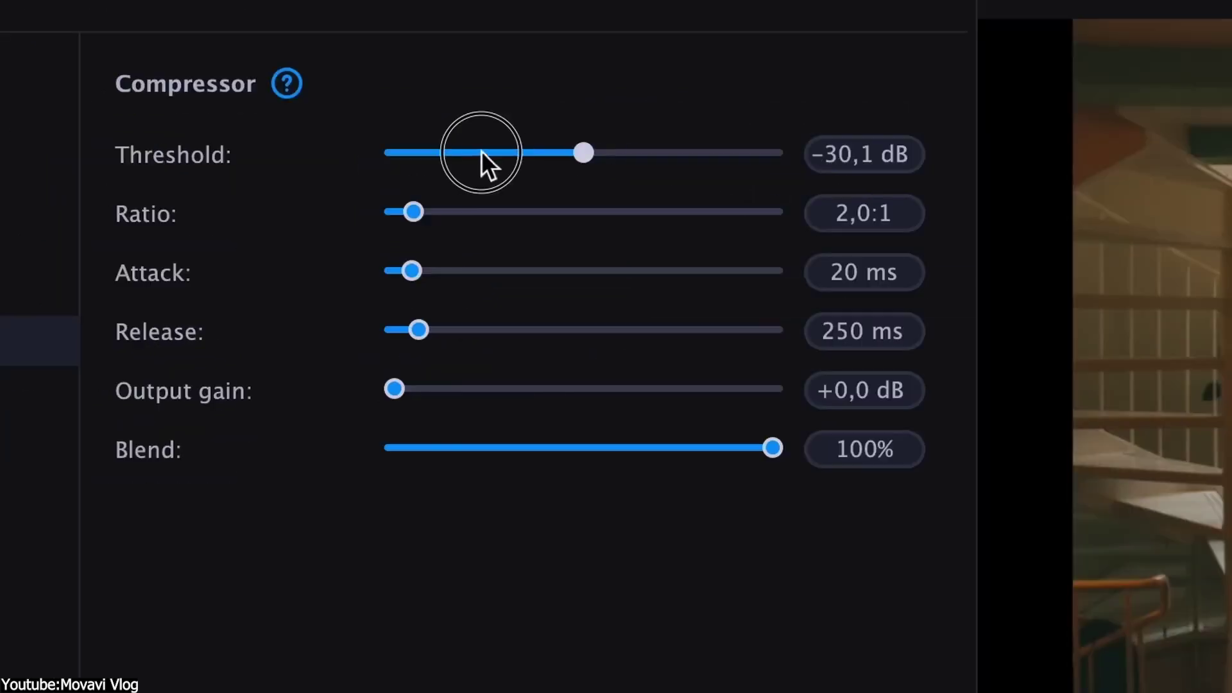
left_click(482, 152)
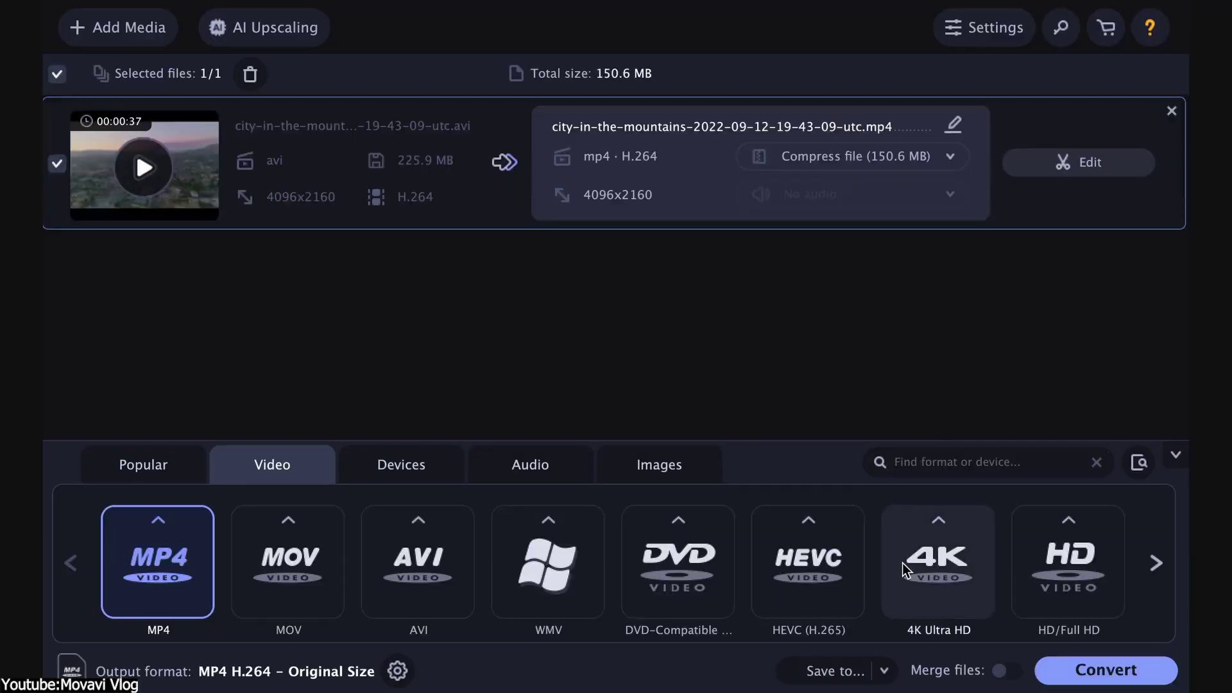
scroll(903, 564, "down", 2)
Pick the 'MKV – Original Size' preset as the mountain city video's output
left_click(893, 559)
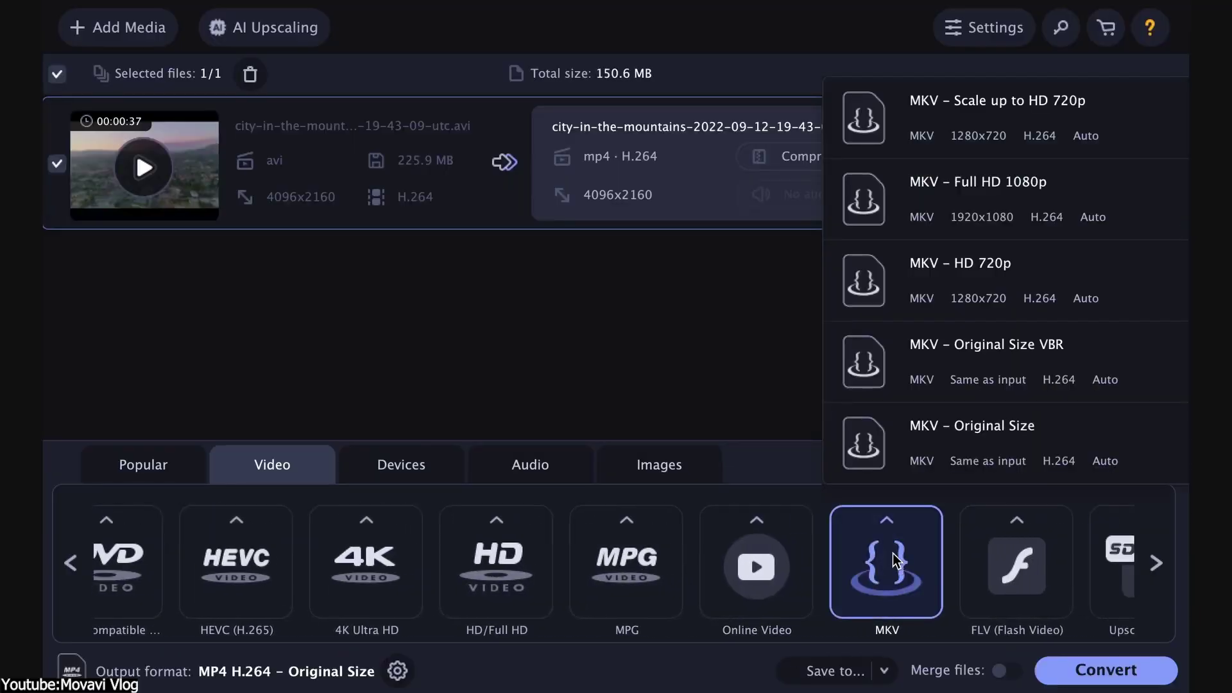
left_click(928, 444)
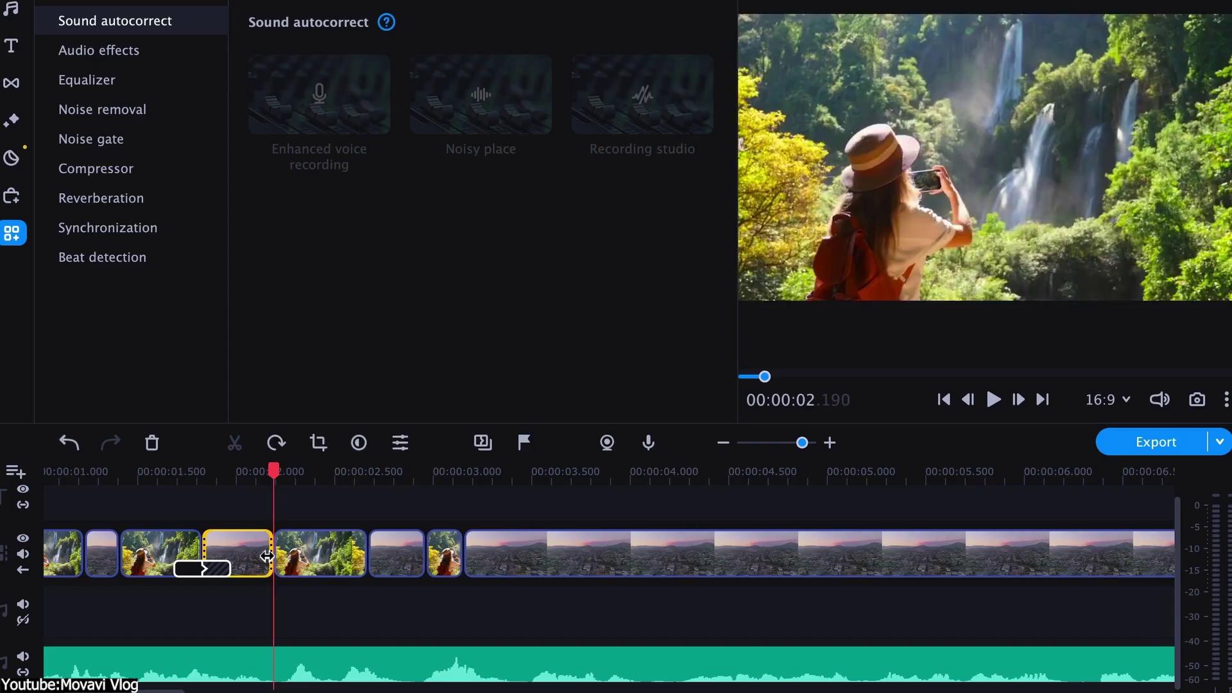
Place the playhead at about 2.4 s on the waterfall clip and split it
left_click(290, 561)
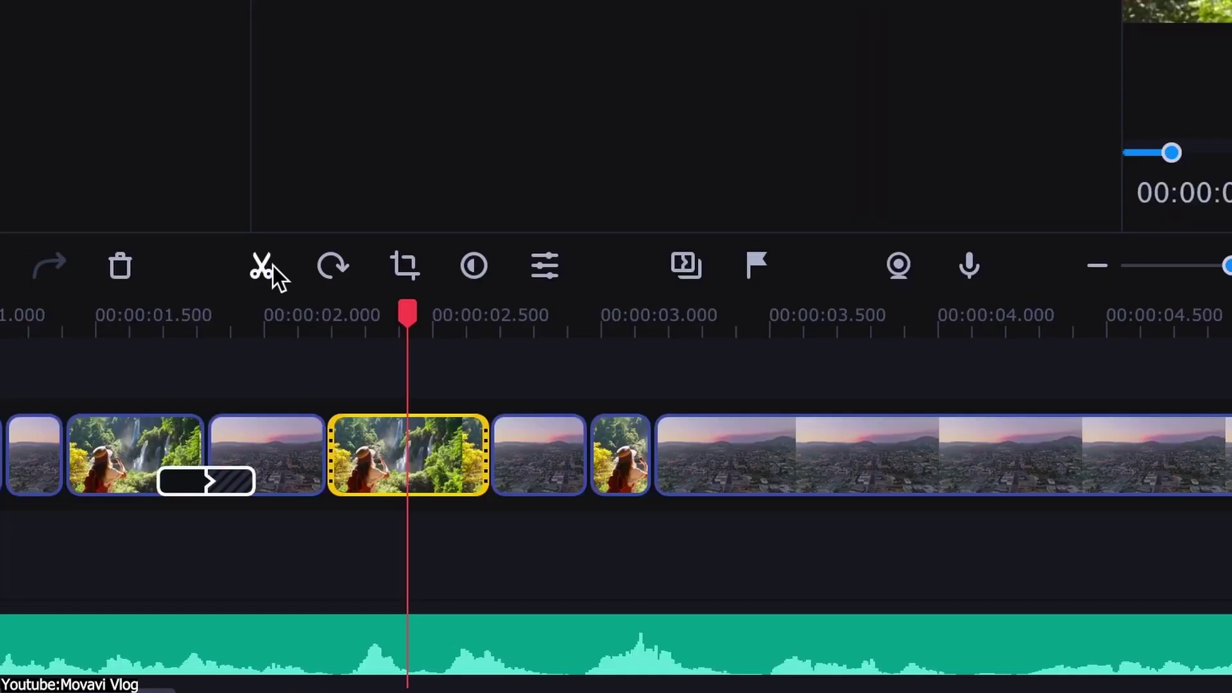
left_click(270, 266)
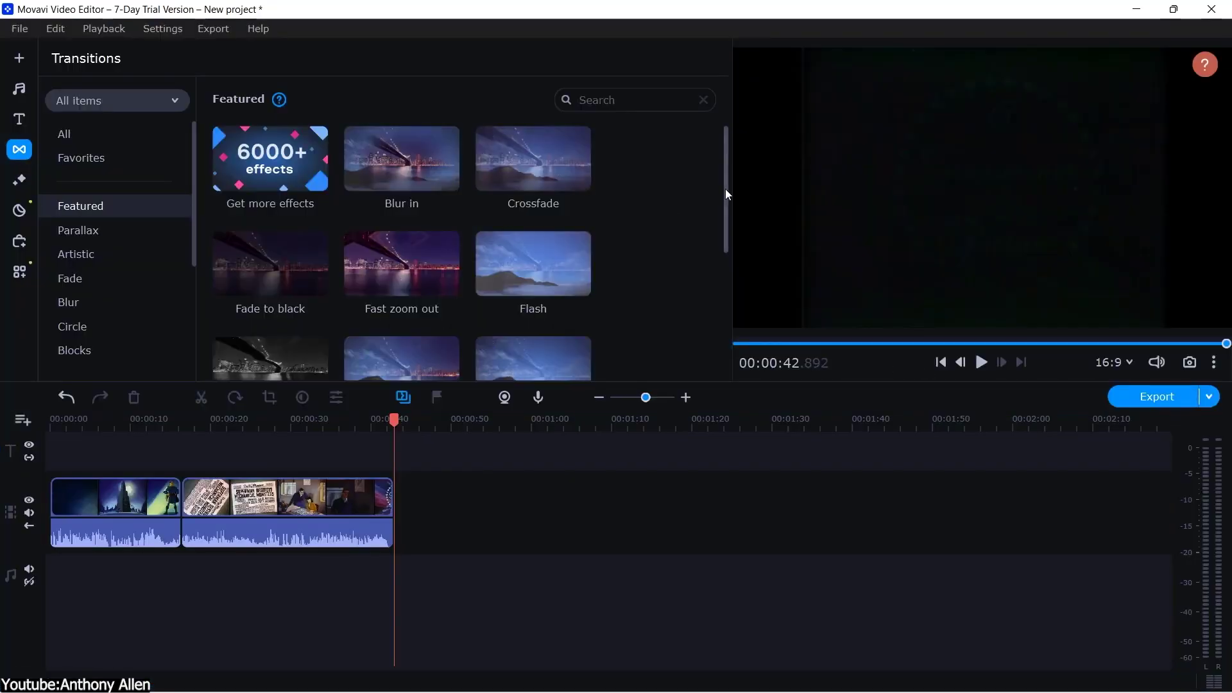
scroll(433, 241, "down", 5)
Place a Lens transition between the two clips and play it back to preview
left_click_drag(270, 210, 180, 509)
left_click(177, 442)
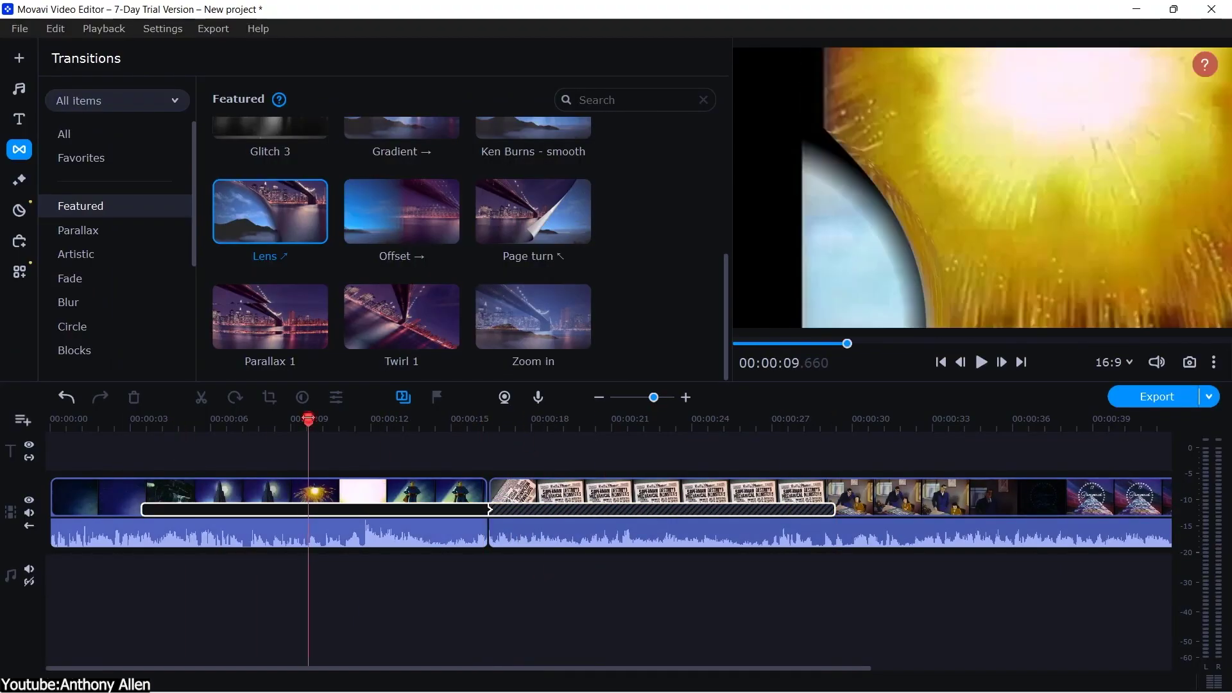
left_click(107, 419)
key("space")
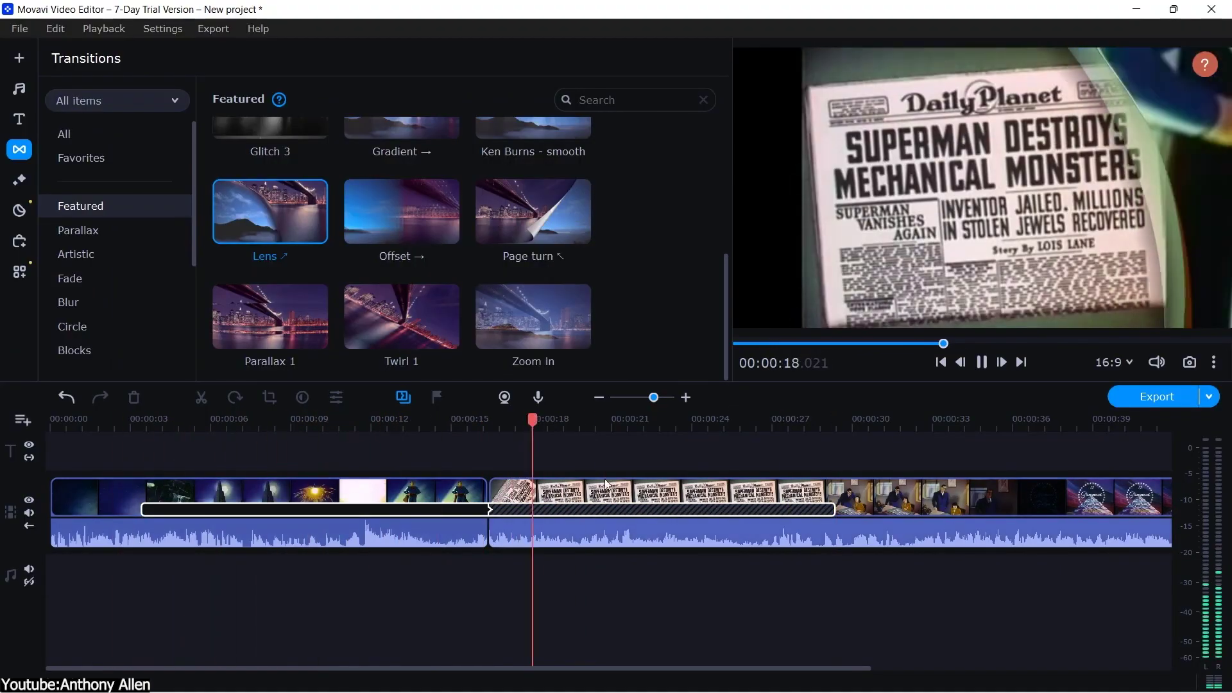
Remove the Lens transition, stop playback, and undo the recent timeline edits
right_click(367, 508)
left_click(428, 588)
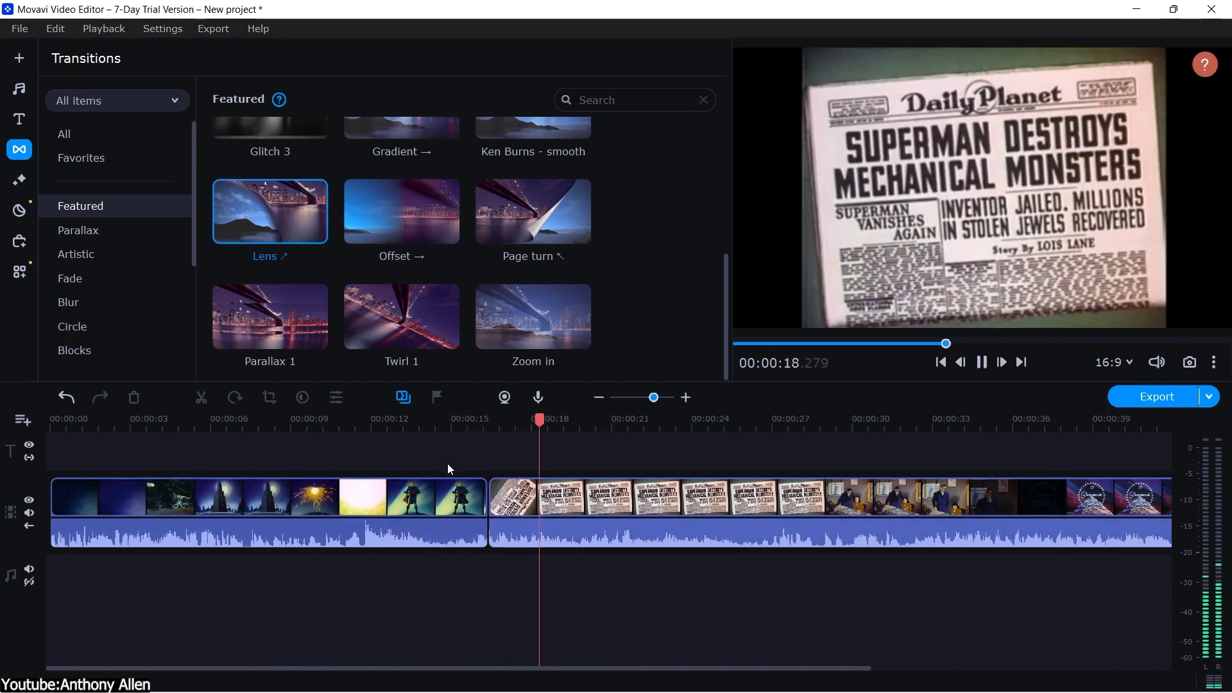
key("space")
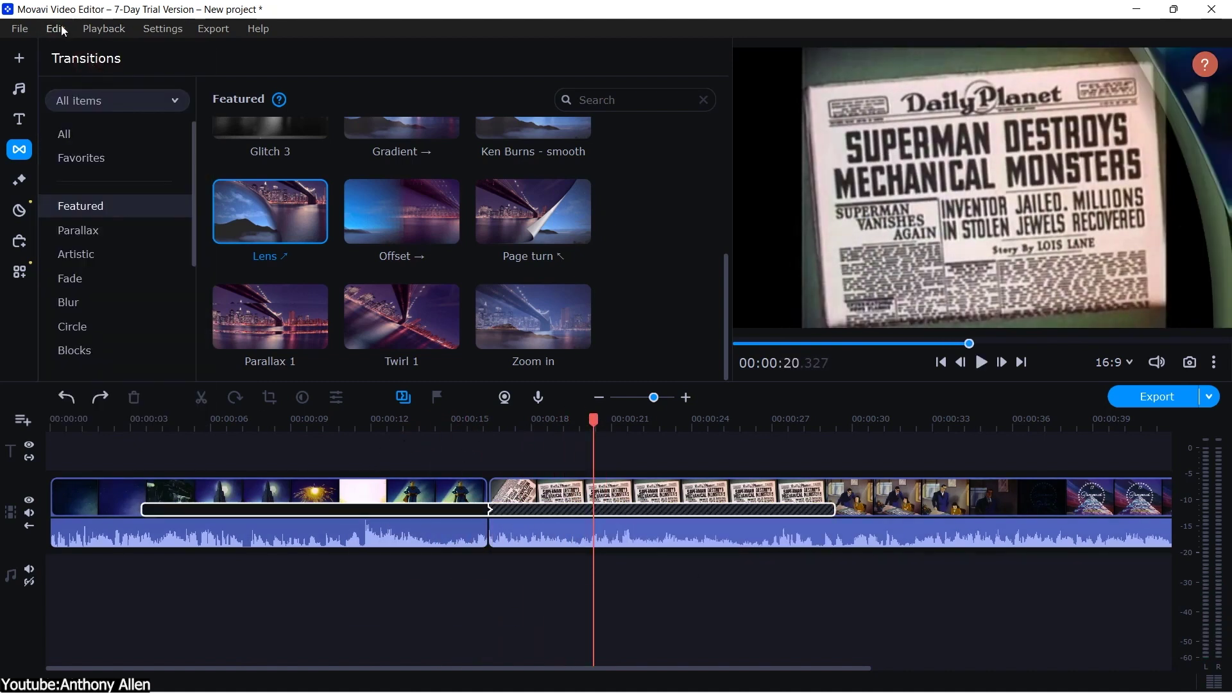
key("ctrl+z")
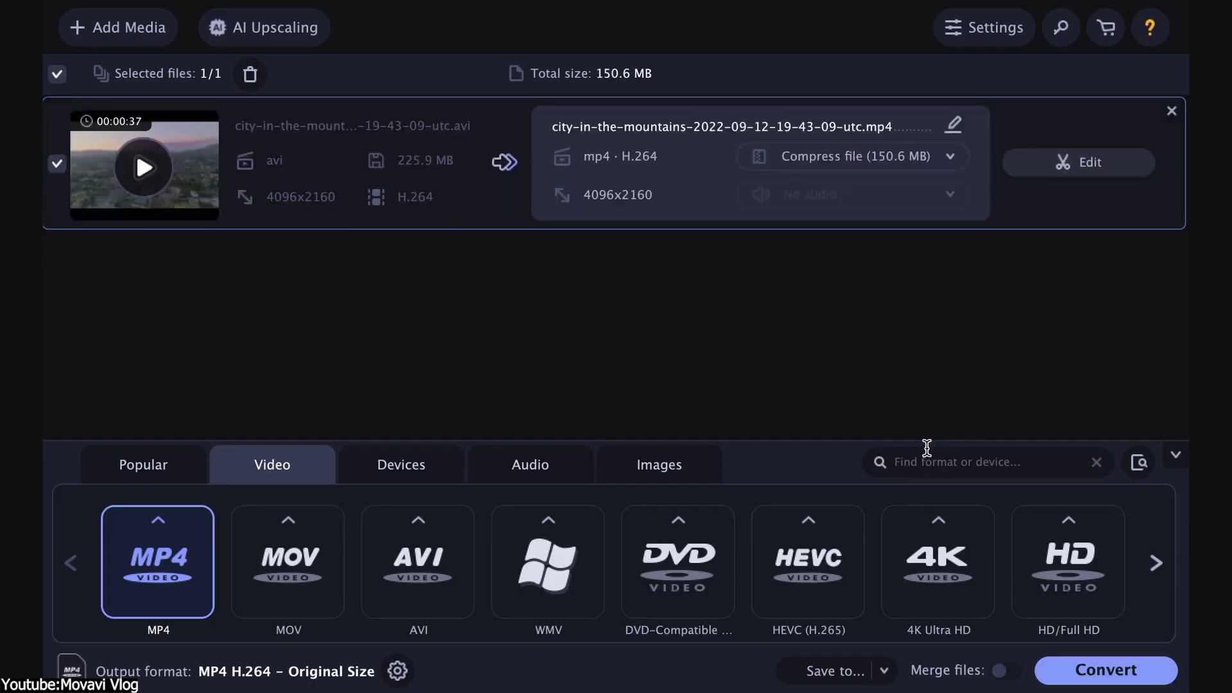
scroll(902, 563, "down", 3)
scroll(903, 563, "down", 2)
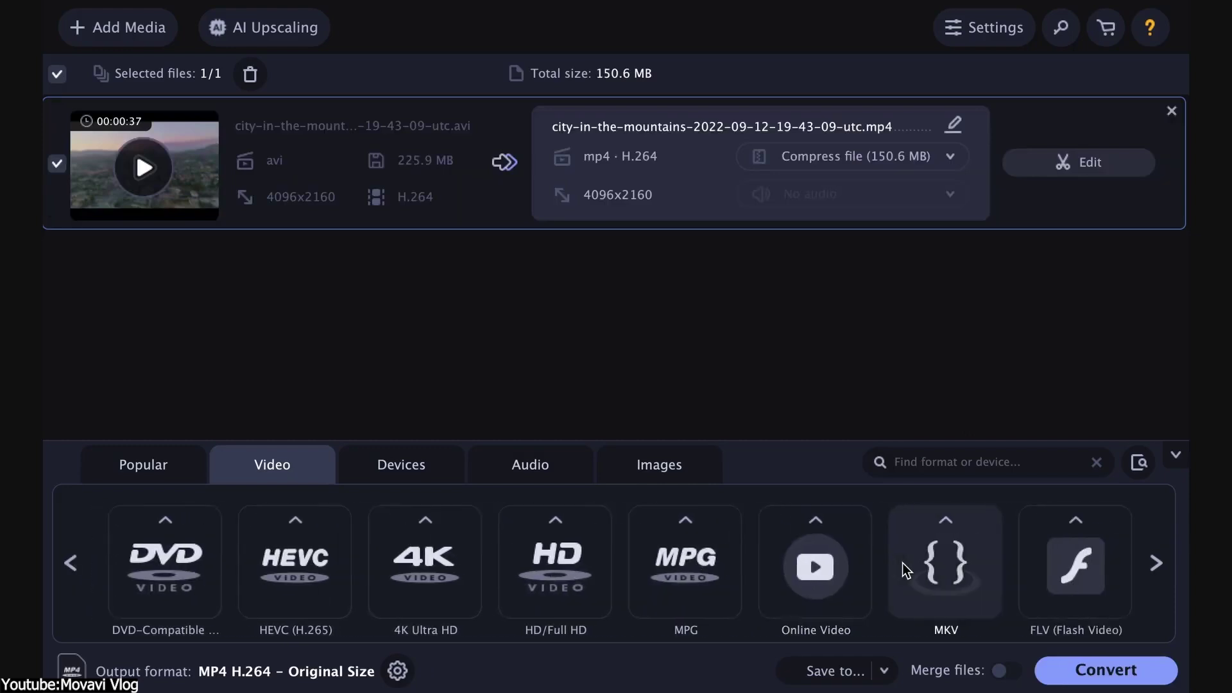
Choose the MKV tile's 'Original Size' preset for the mountain city video
left_click(893, 562)
left_click(924, 444)
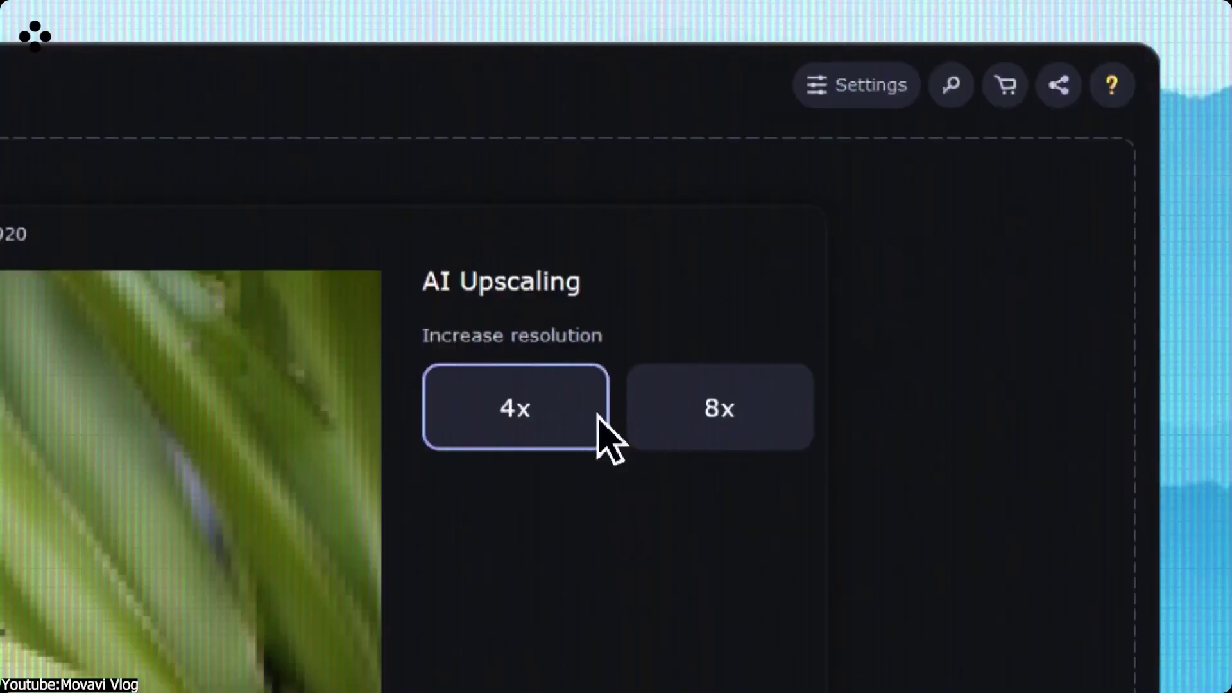
left_click(719, 408)
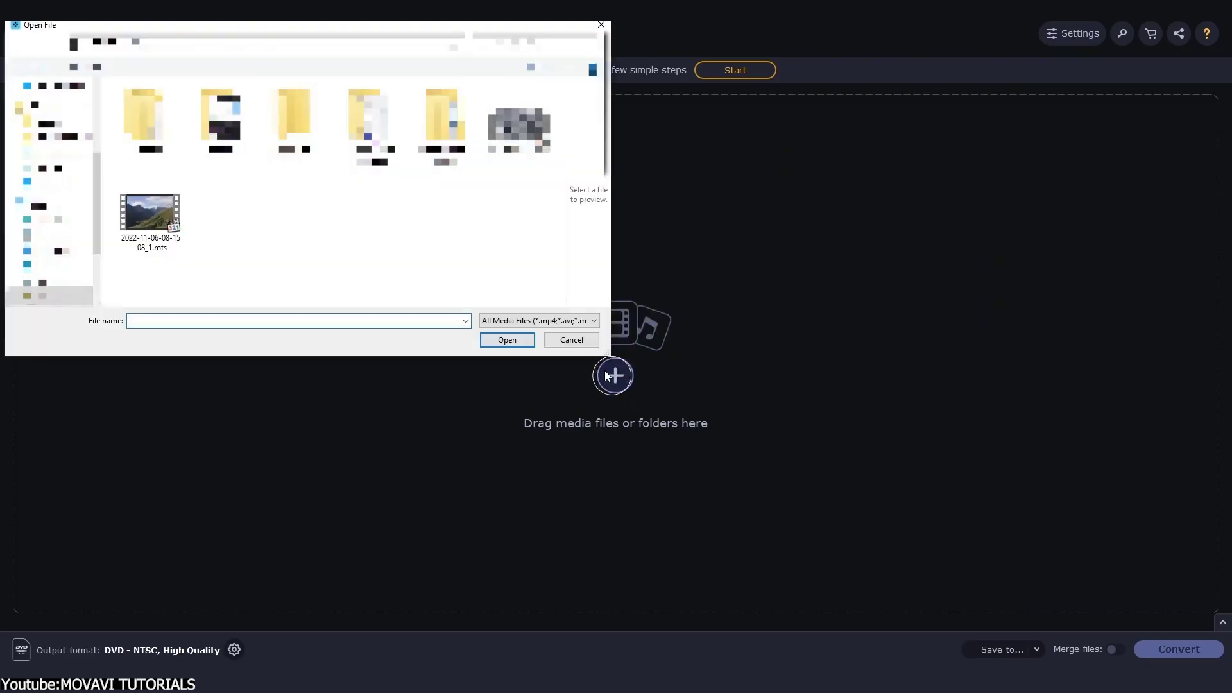
left_click(177, 209)
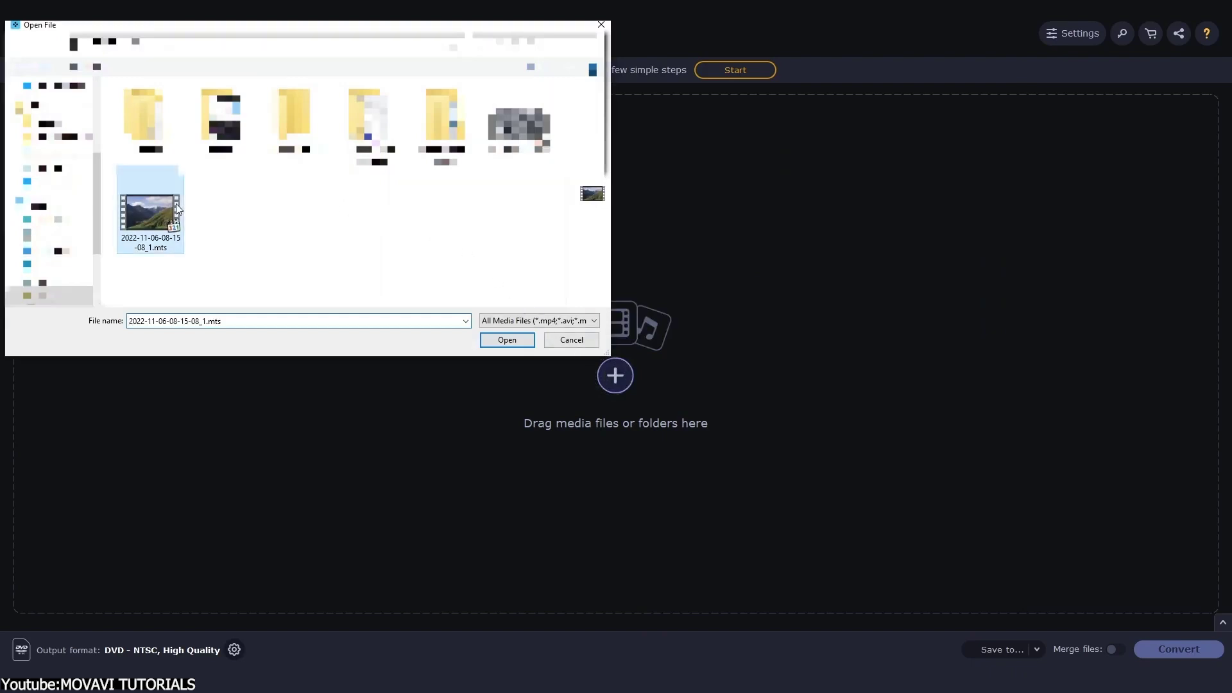
left_click(508, 340)
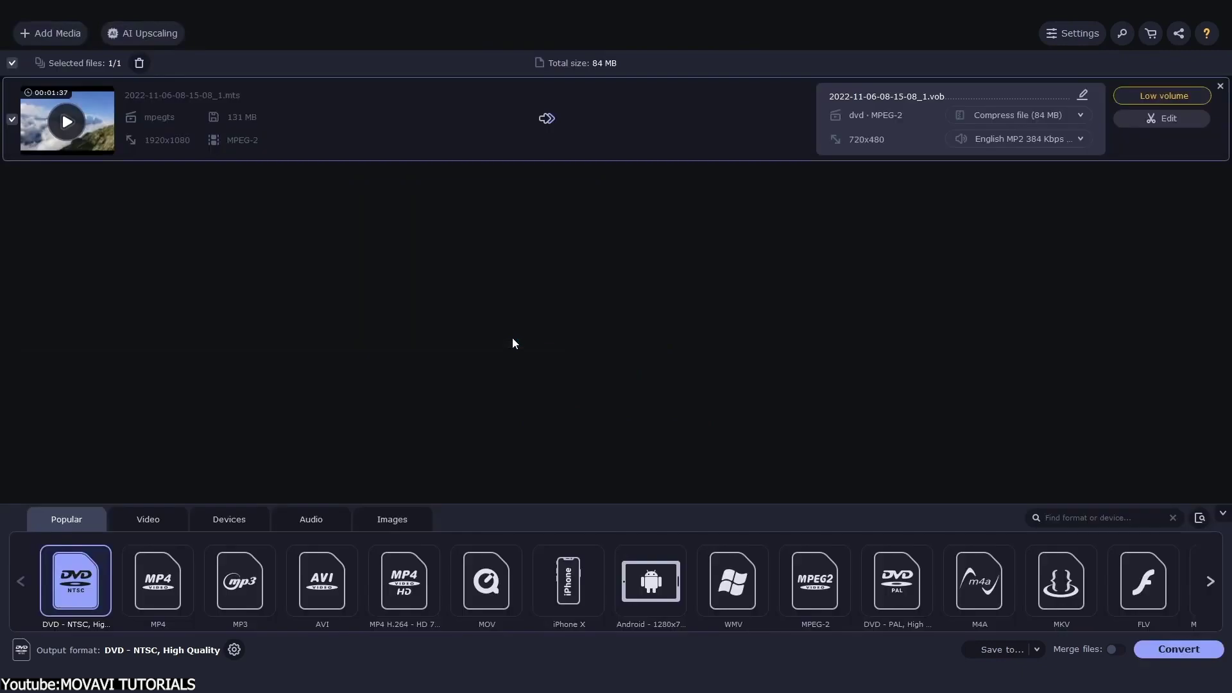
Set the output to DVD NTSC High Quality and start the conversion
left_click(166, 519)
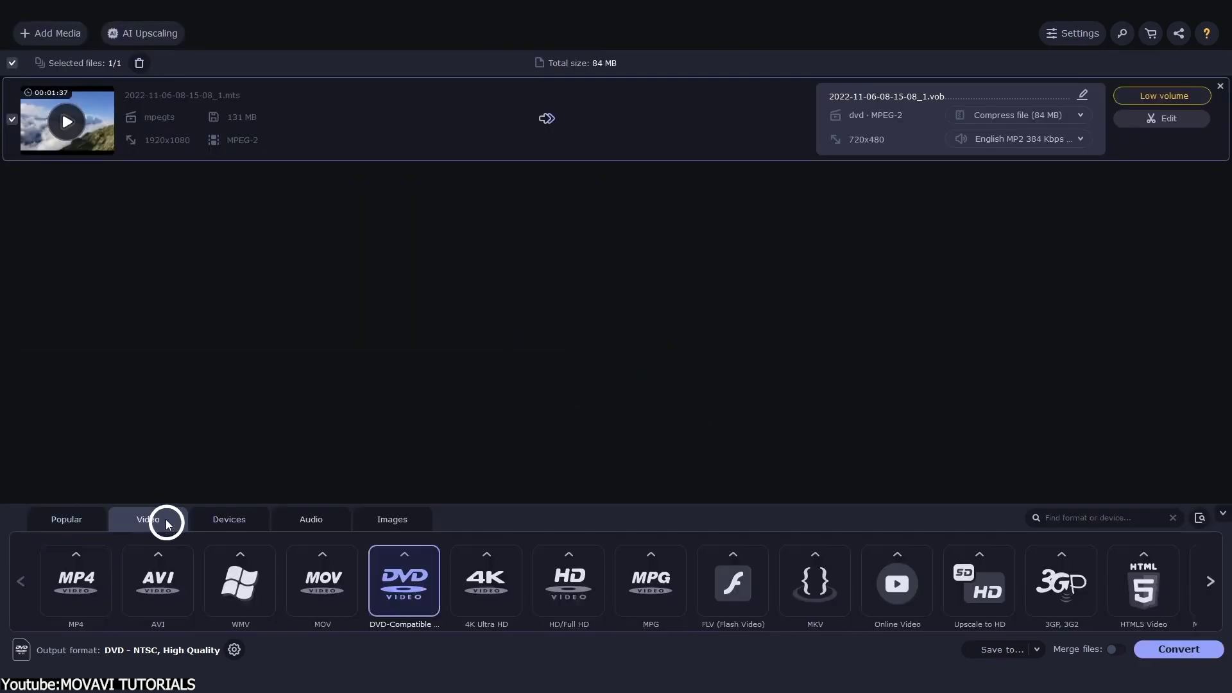
left_click(400, 573)
left_click(426, 519)
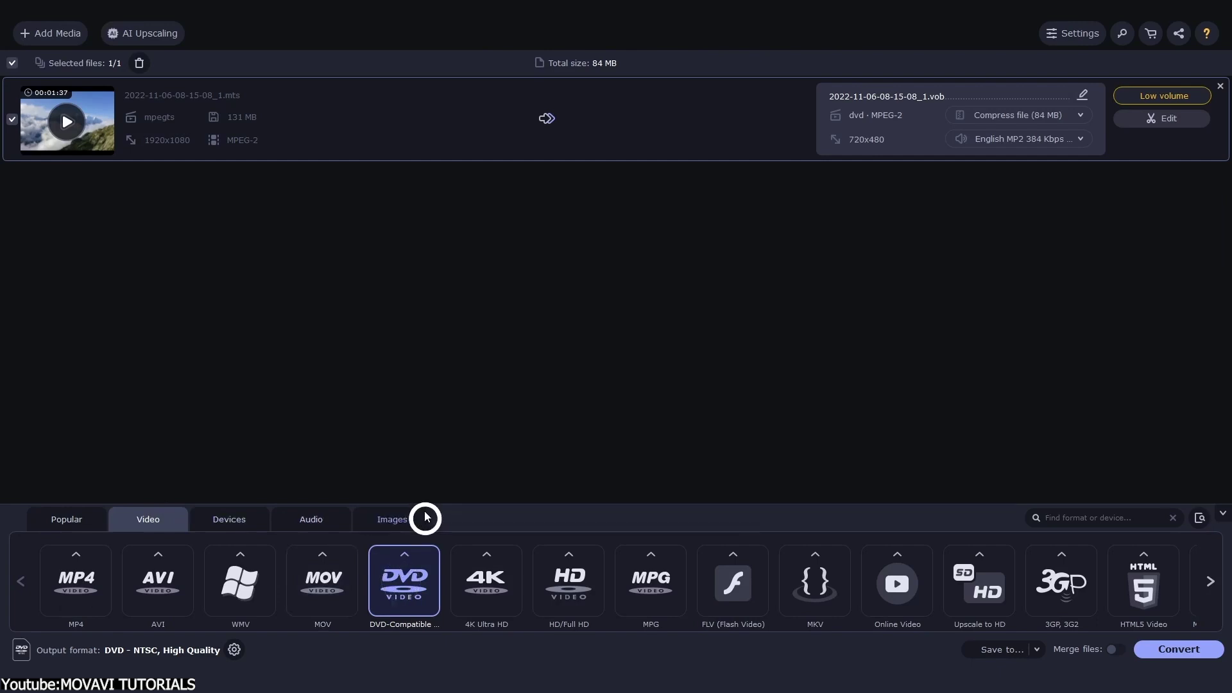
left_click(1173, 647)
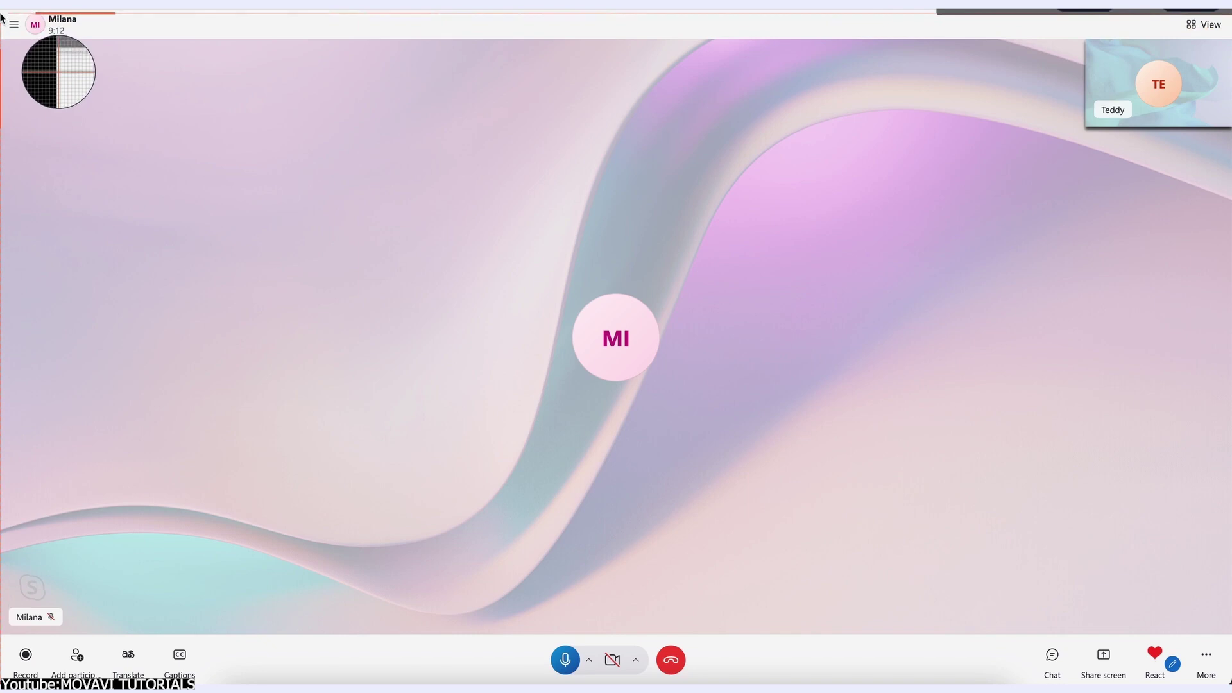
Capture the full video call window, then stop the recording after 19 seconds
left_click_drag(2, 18, 1231, 631)
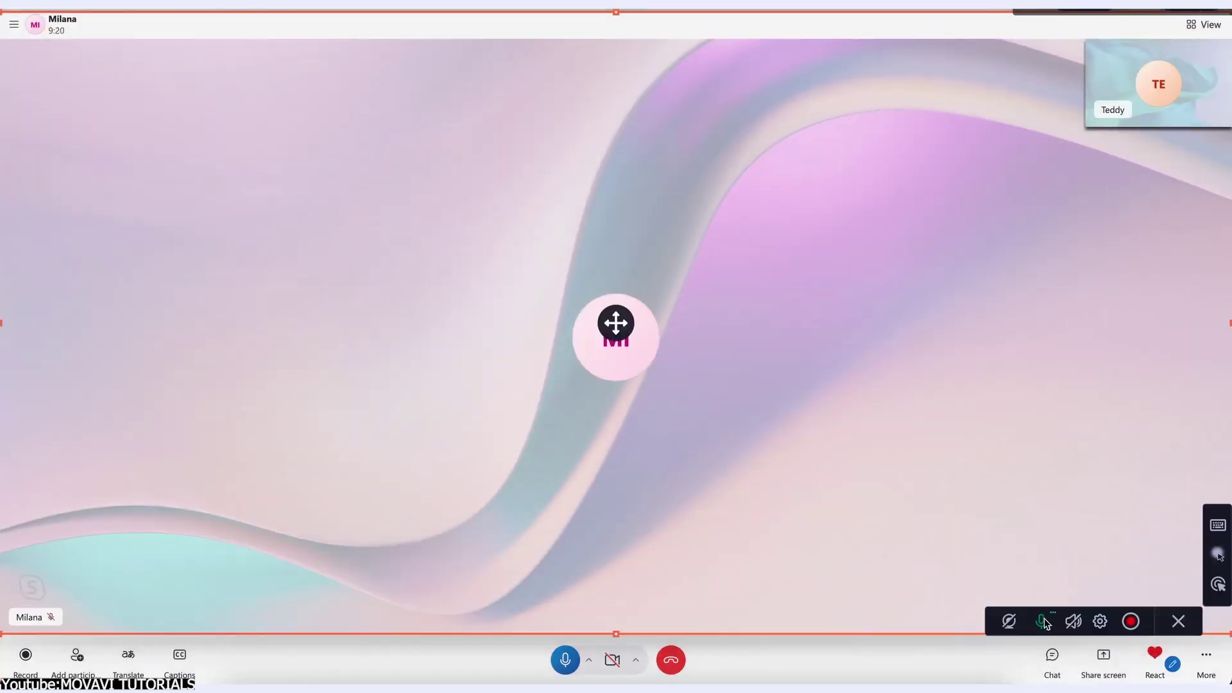
left_click(1135, 620)
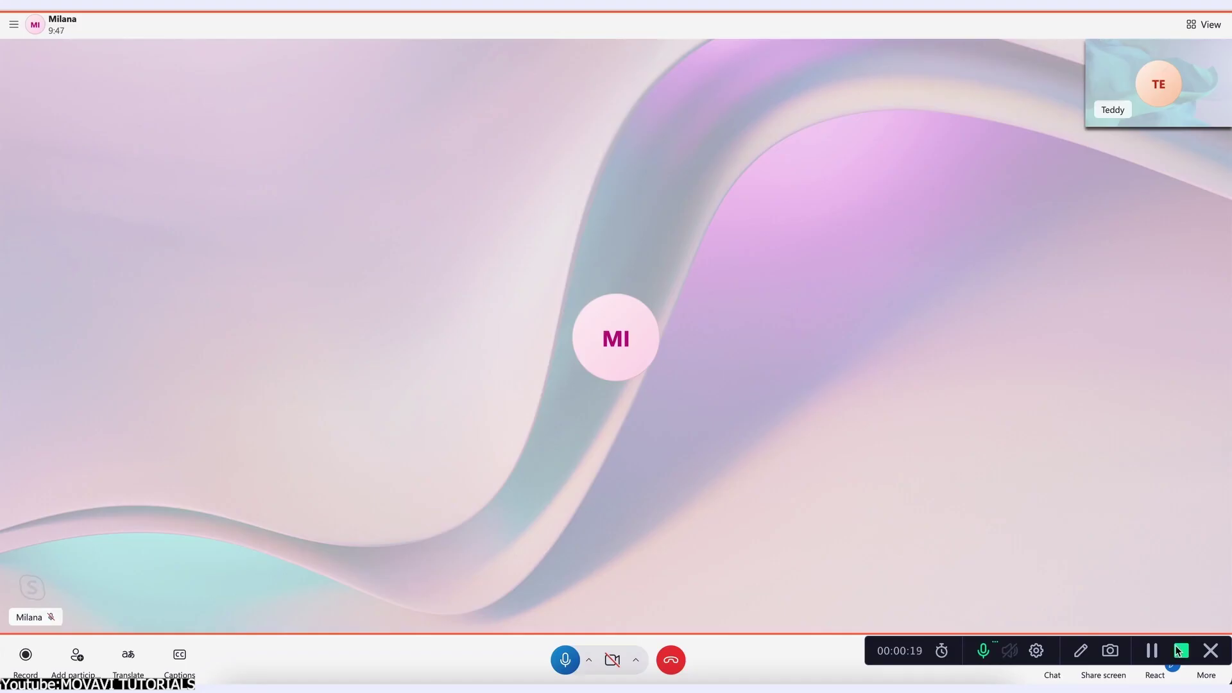
left_click(1178, 651)
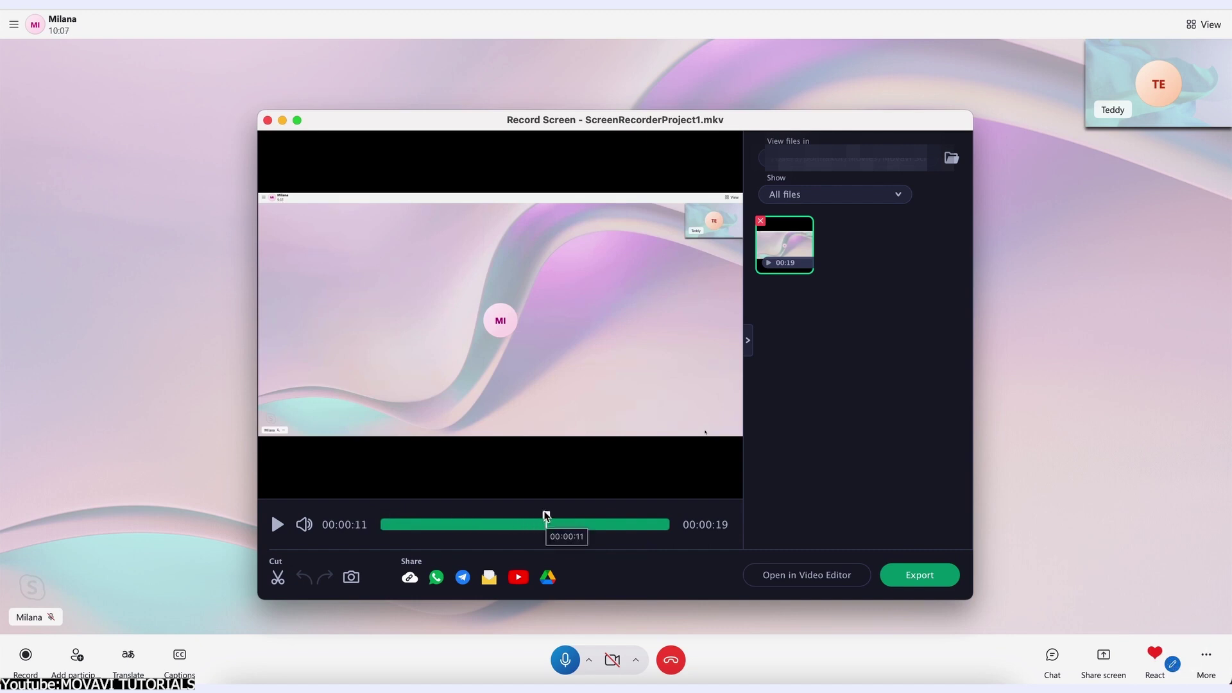
Cut and delete a section to trim the call recording to 13 seconds, then open export settings
left_click(279, 579)
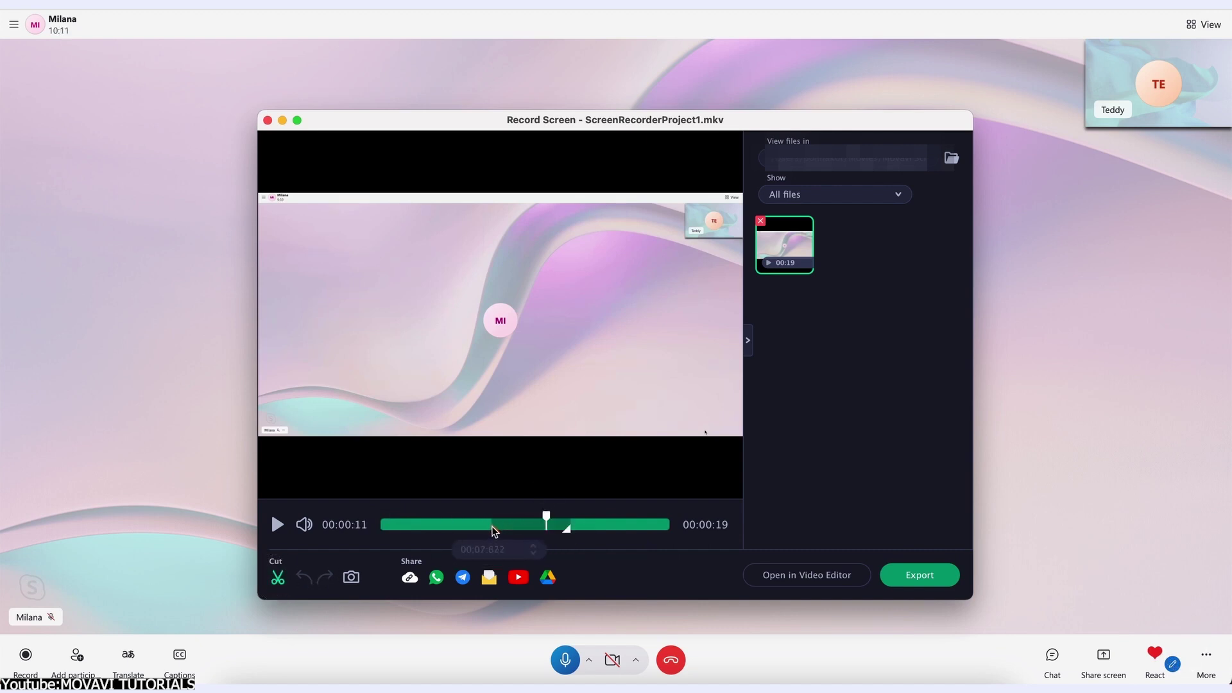
left_click(546, 493)
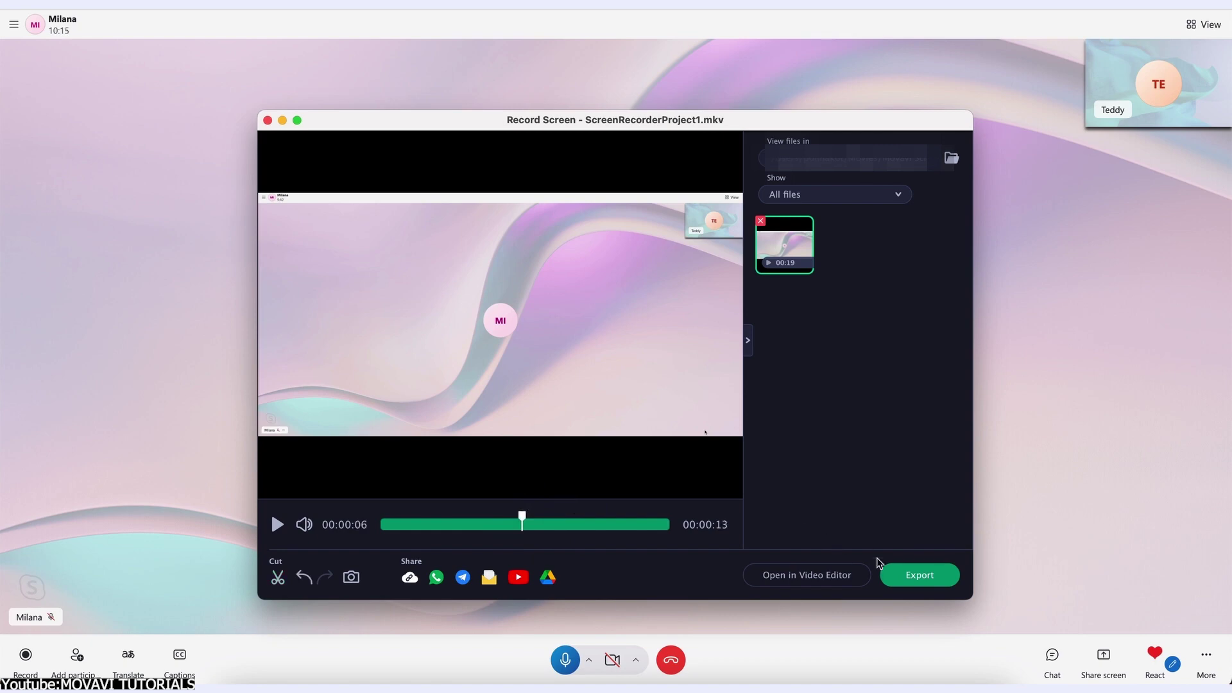
left_click(905, 575)
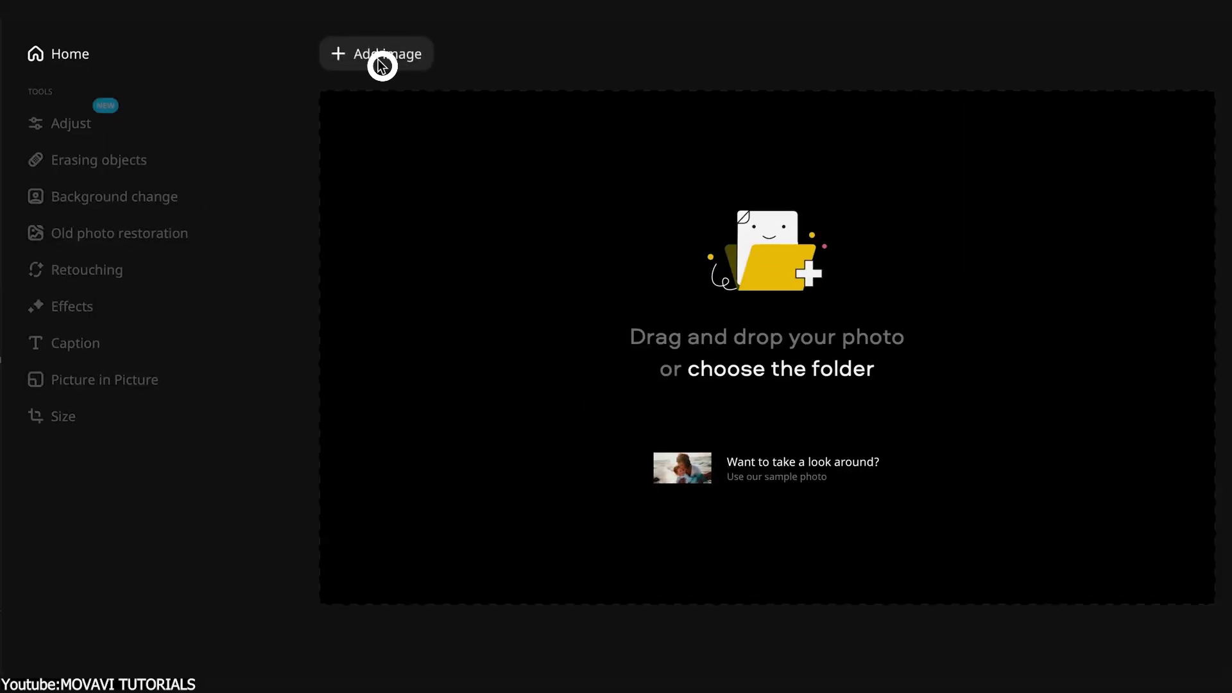
Open the elderly man on the phone photo and apply automatic face retouching
left_click(381, 63)
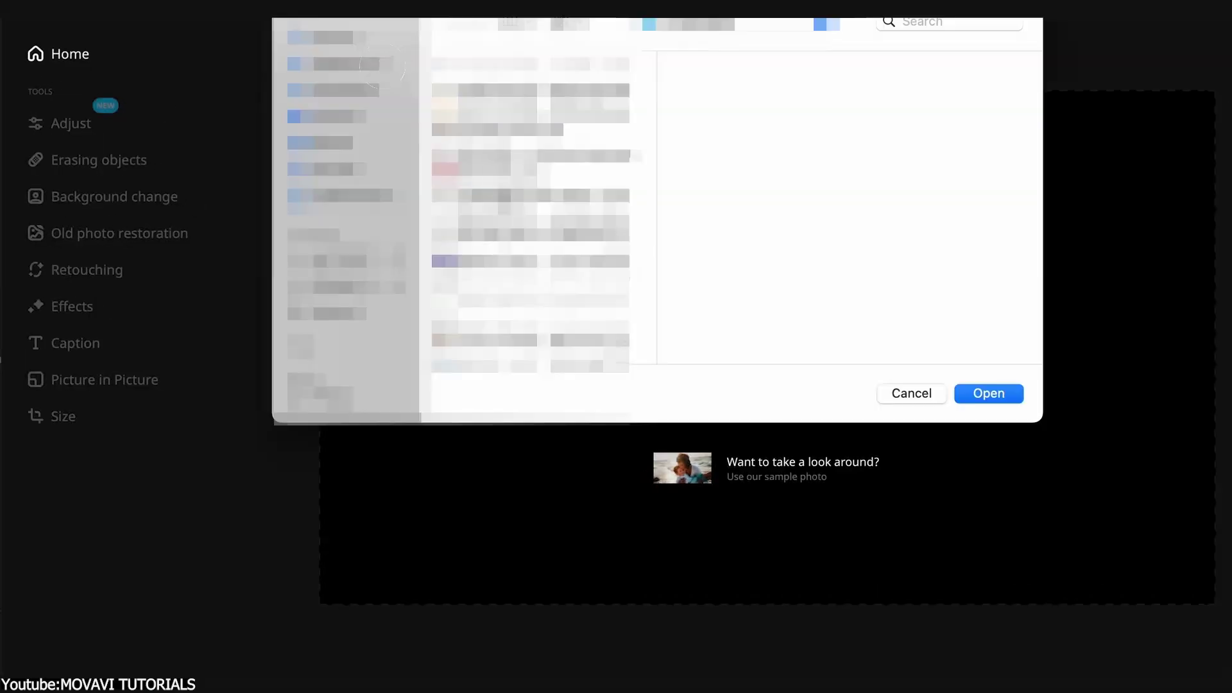
scroll(529, 193, "down", 5)
left_click(539, 284)
left_click(973, 391)
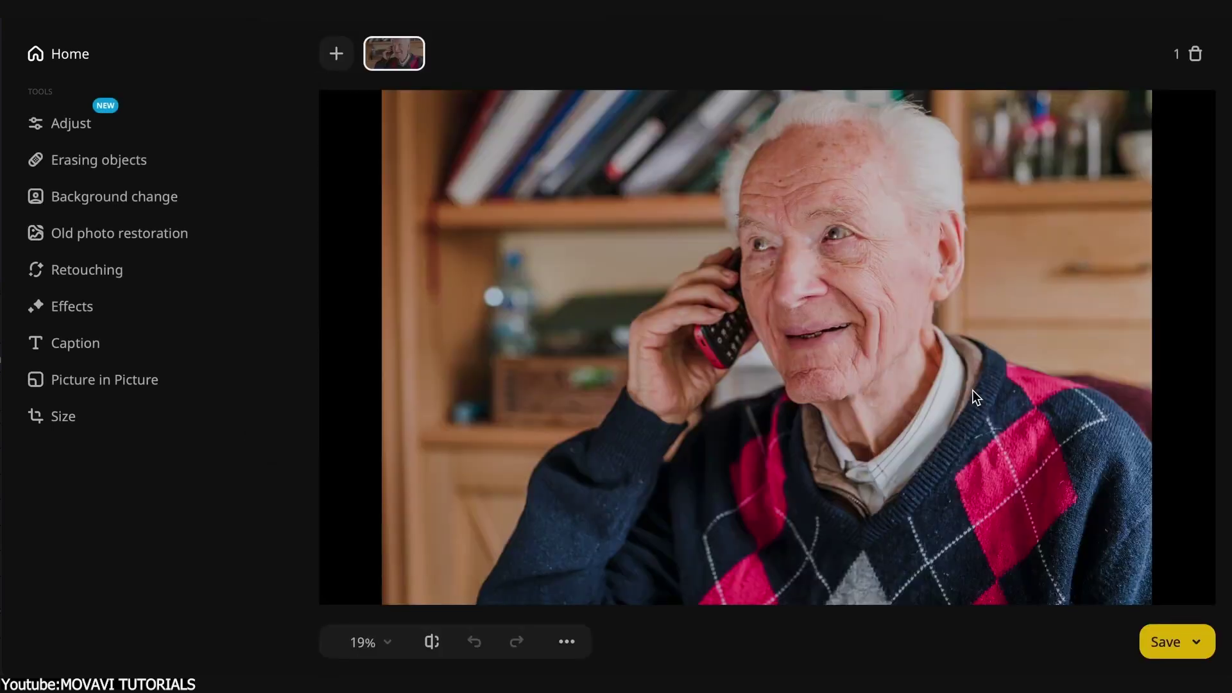
left_click(178, 154)
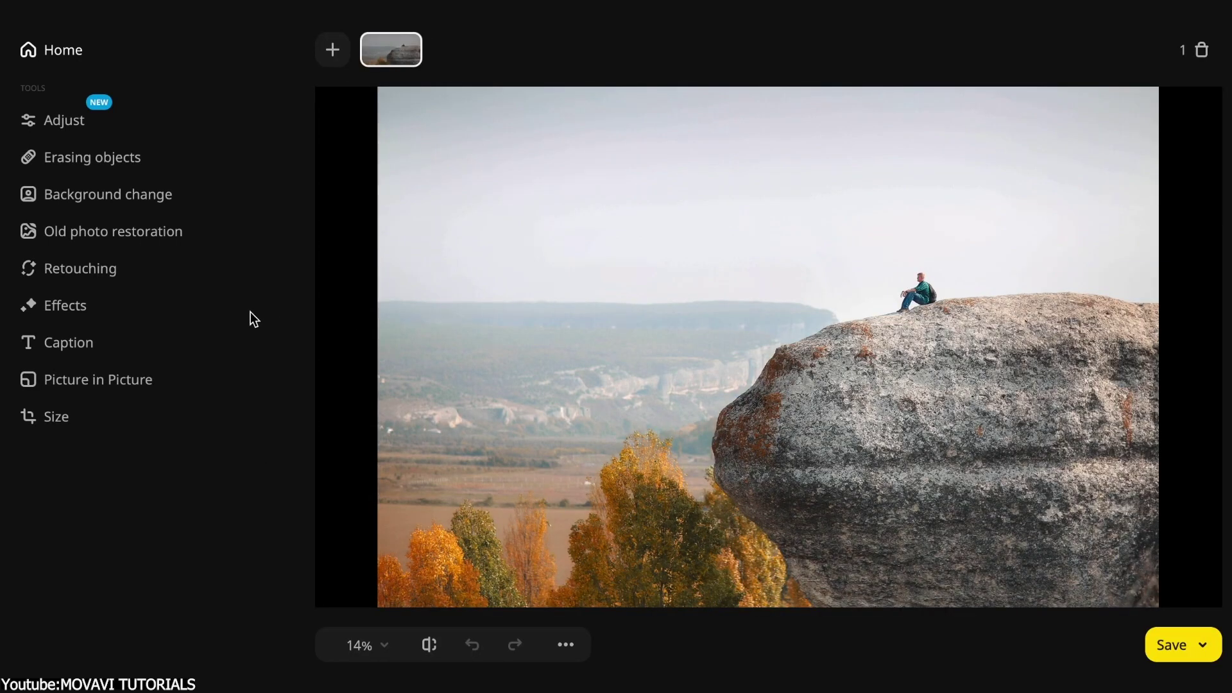
scroll(901, 270, "up", 2)
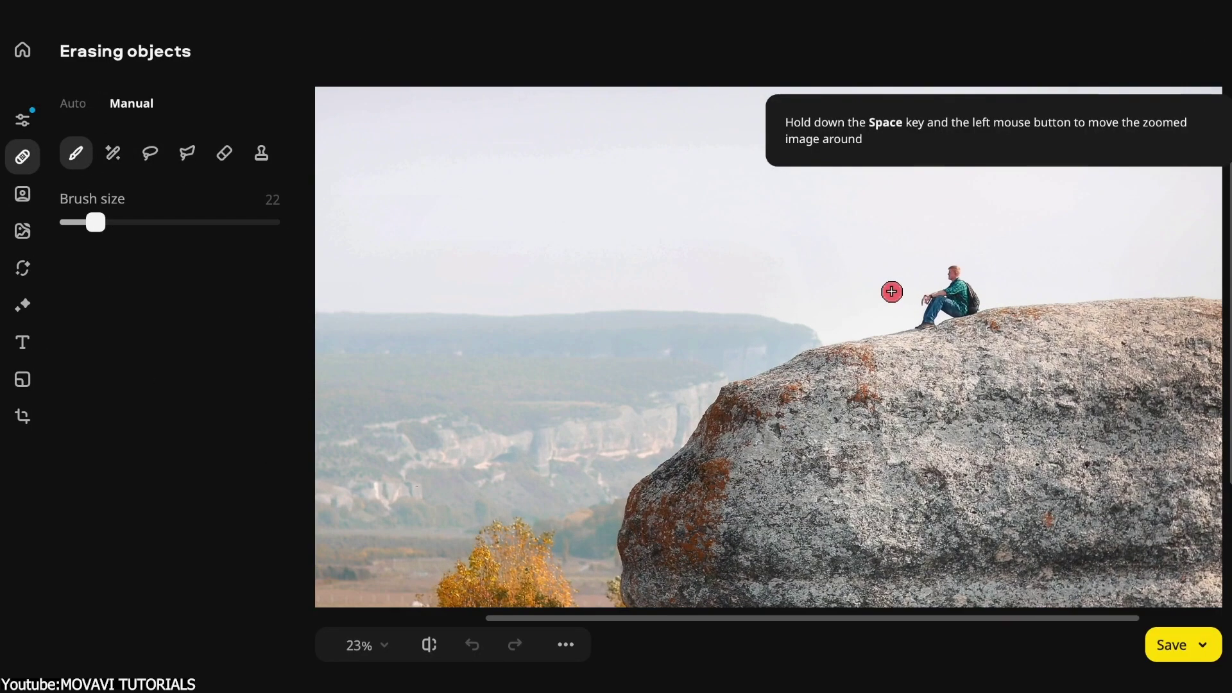
scroll(887, 289, "up", 2)
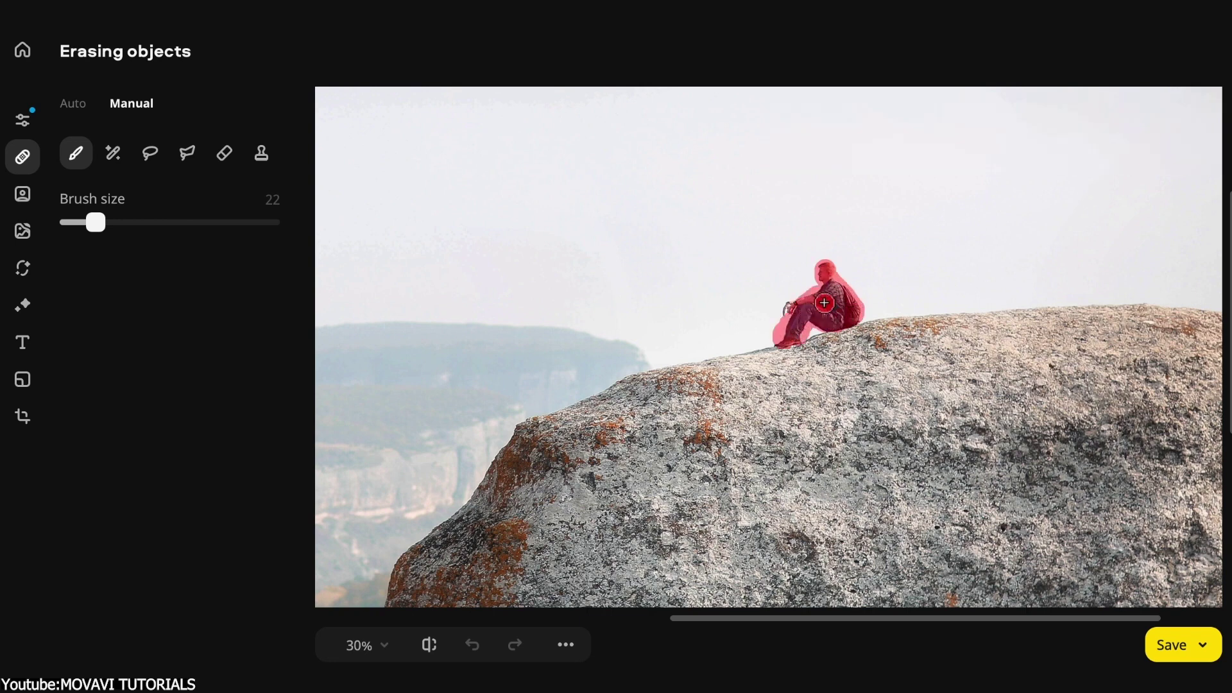
Apply the erase to remove the marked person from the rock
left_click(227, 267)
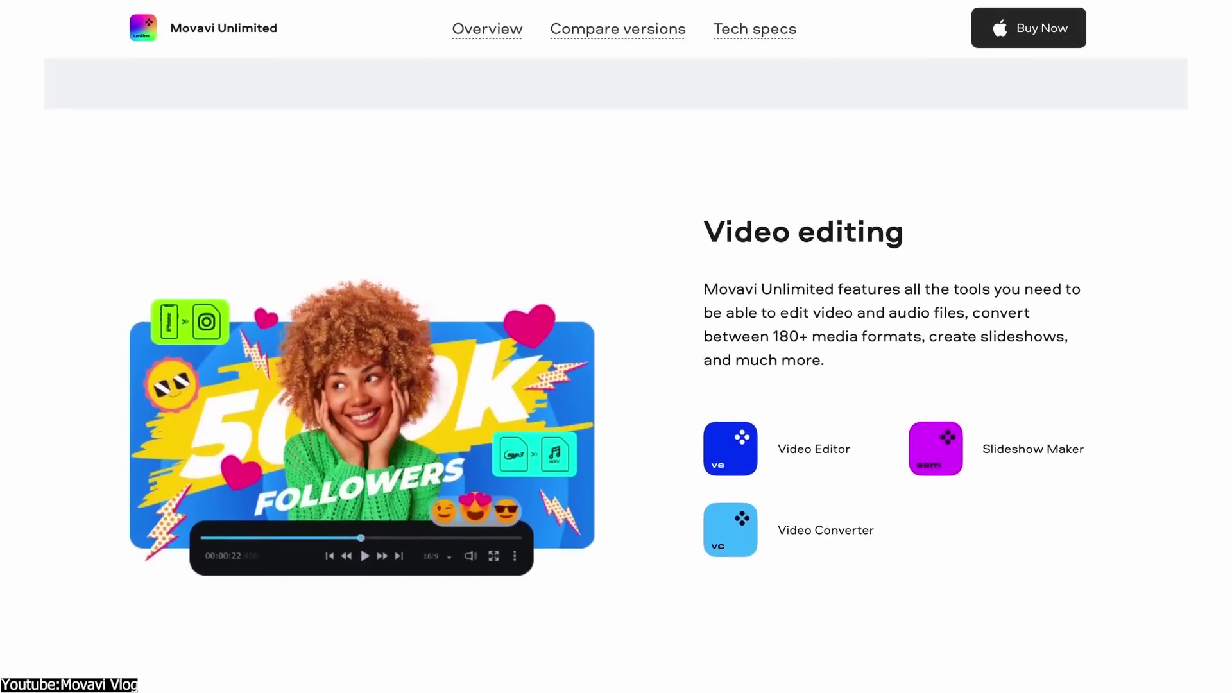
scroll(616, 386, "down", 3)
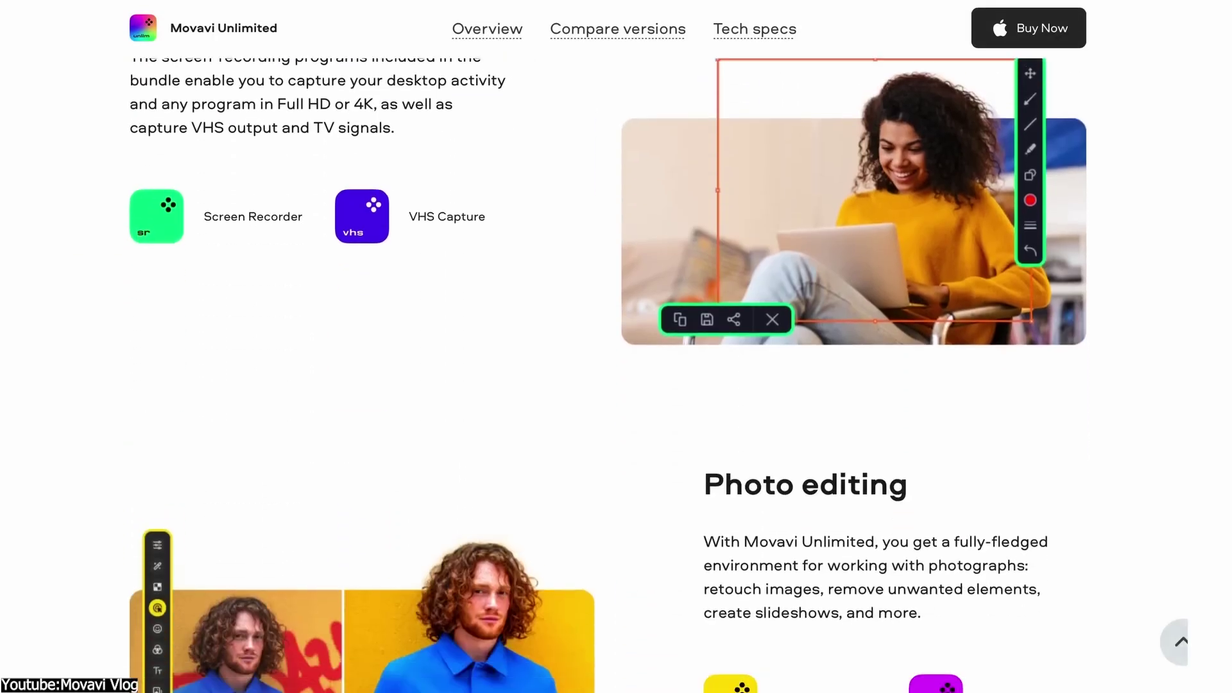
scroll(616, 386, "down", 3)
scroll(617, 385, "down", 3)
scroll(617, 386, "down", 3)
scroll(616, 385, "down", 4)
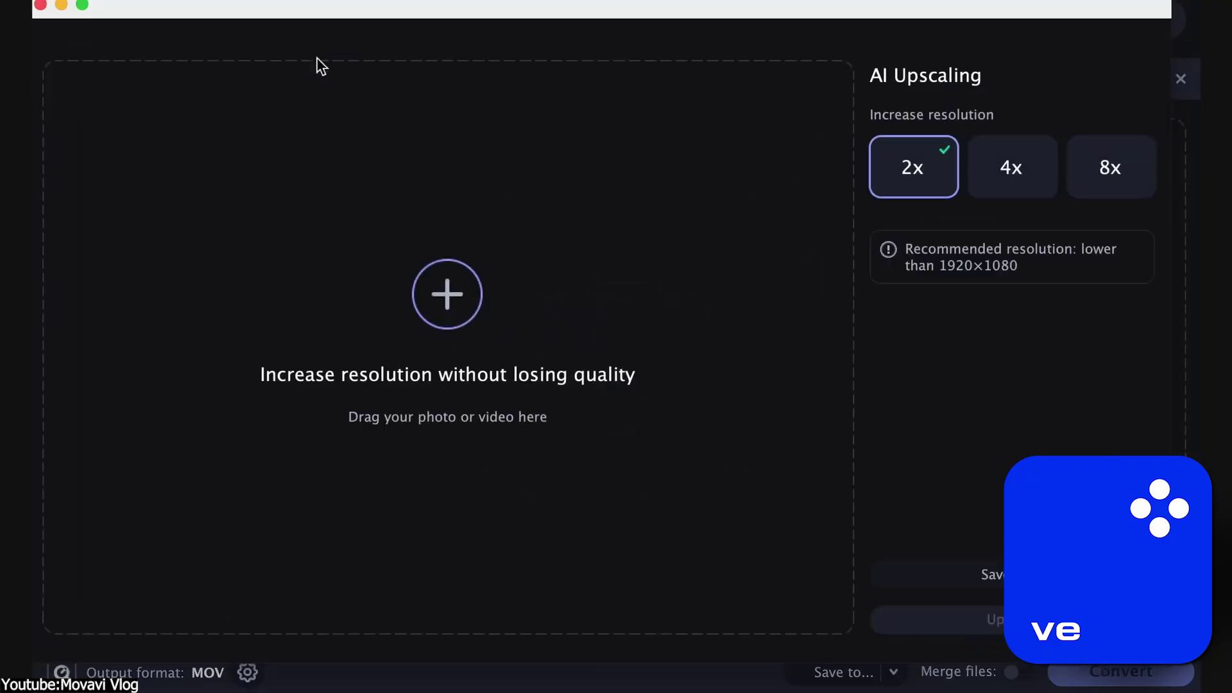
Choose 4x AI upscaling for the 1280x720 clip
left_click(1026, 159)
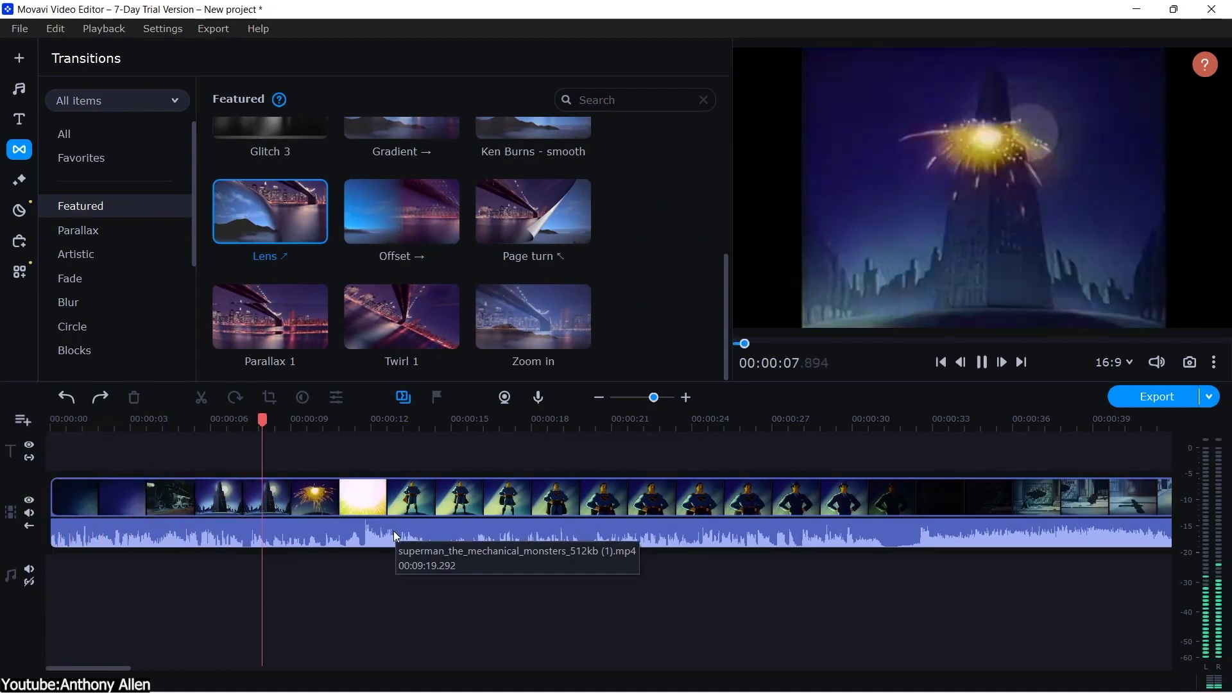
Mute the second clip's original audio and place super VO.mp3 on the audio track at 14 seconds
left_click(432, 518)
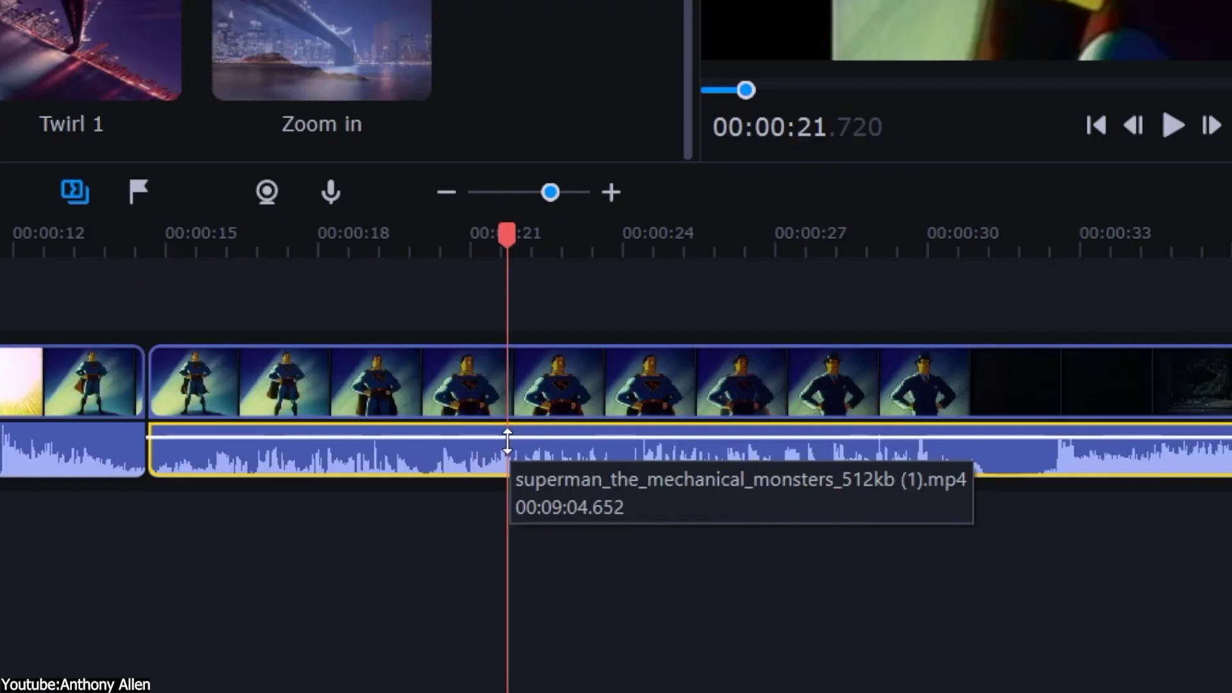
left_click_drag(508, 442, 631, 581)
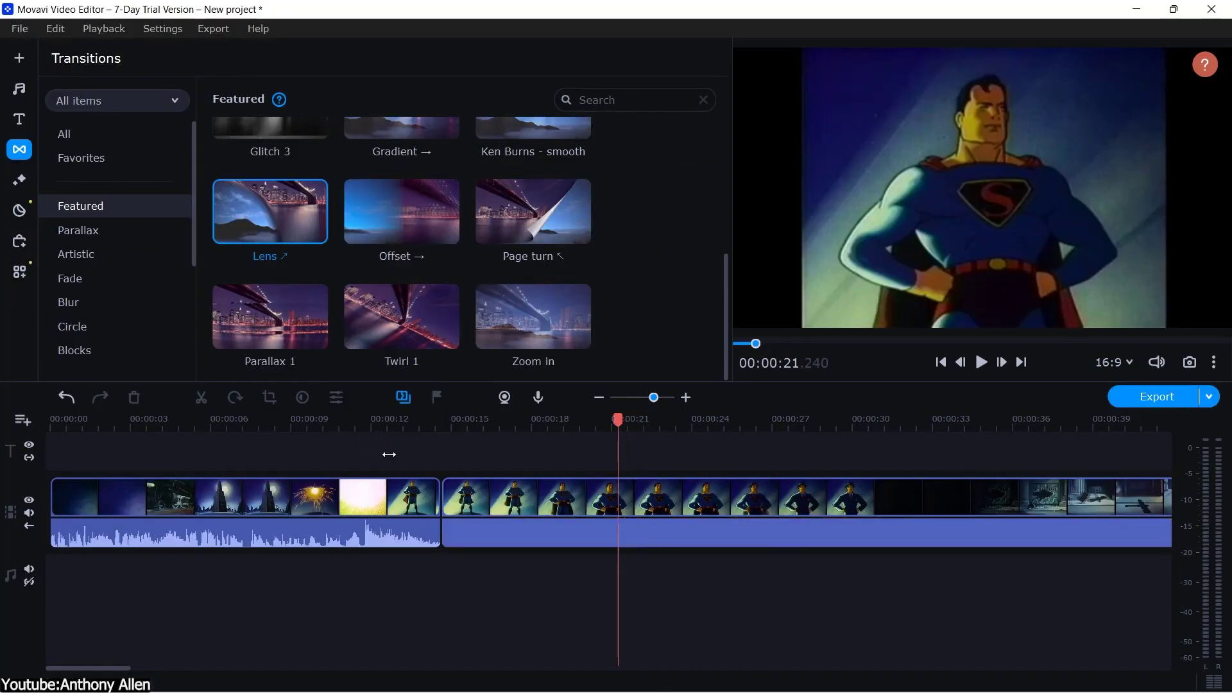
left_click(18, 58)
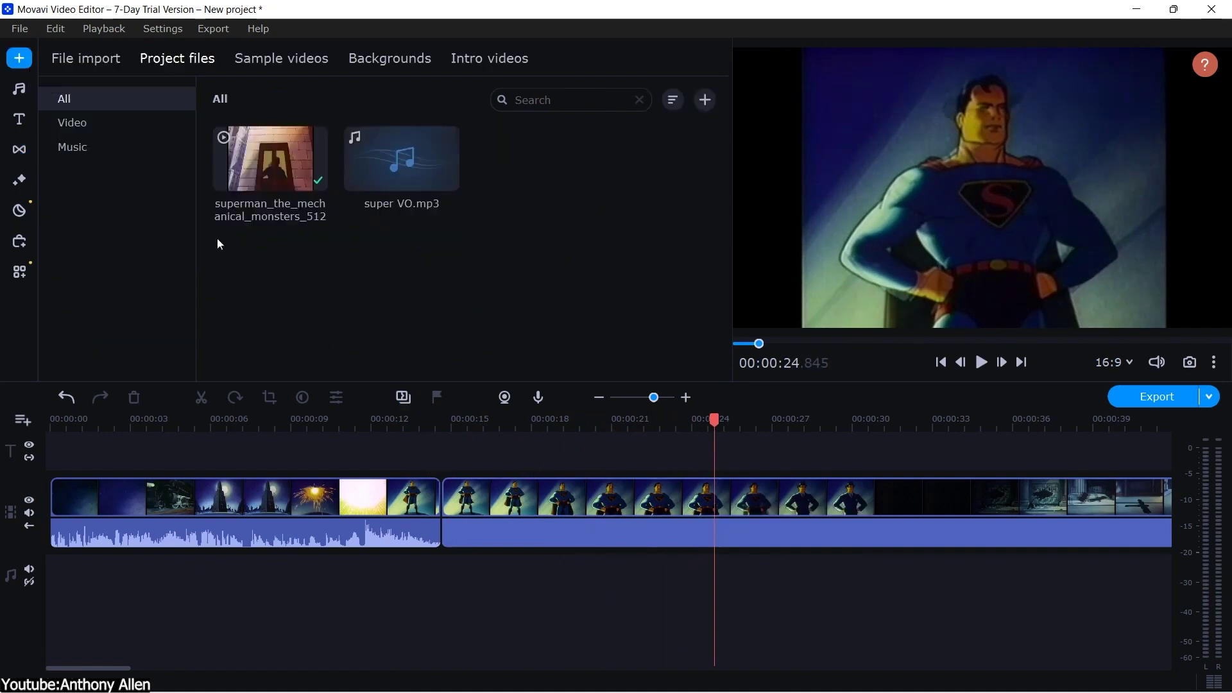
left_click_drag(445, 575, 446, 576)
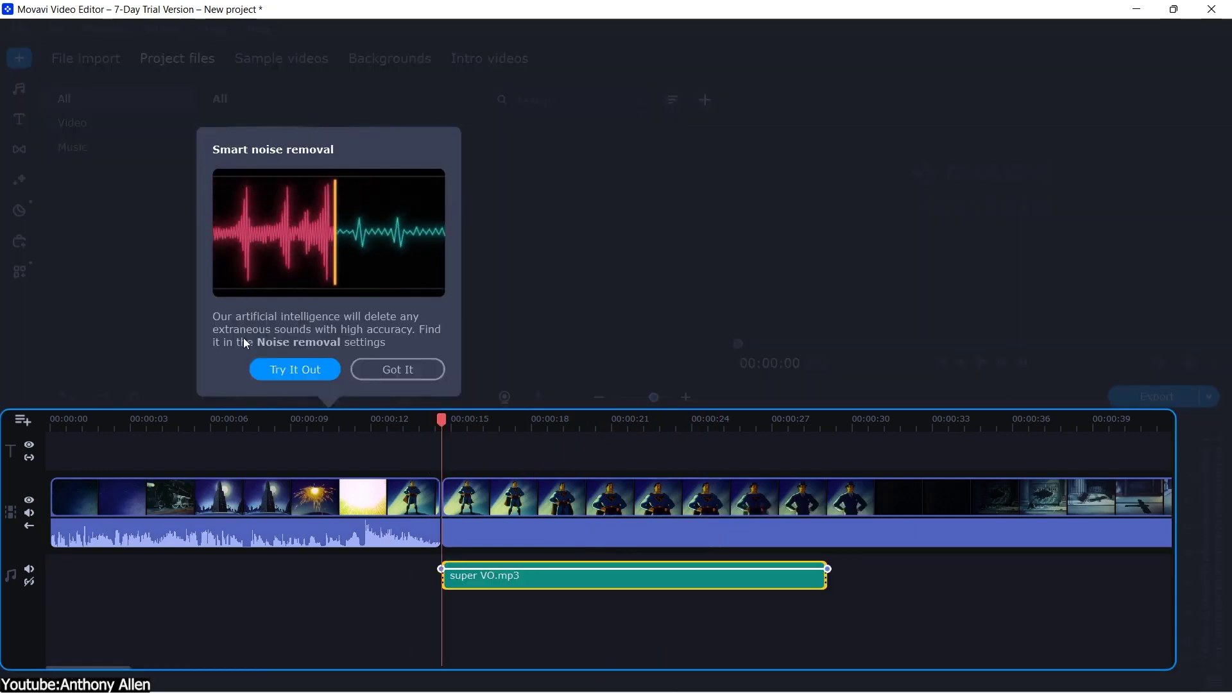
left_click(322, 373)
Cut the clip where the voiceover ends, delete the remainder, and add a Thumbs up sticker at 19 seconds
left_click(821, 420)
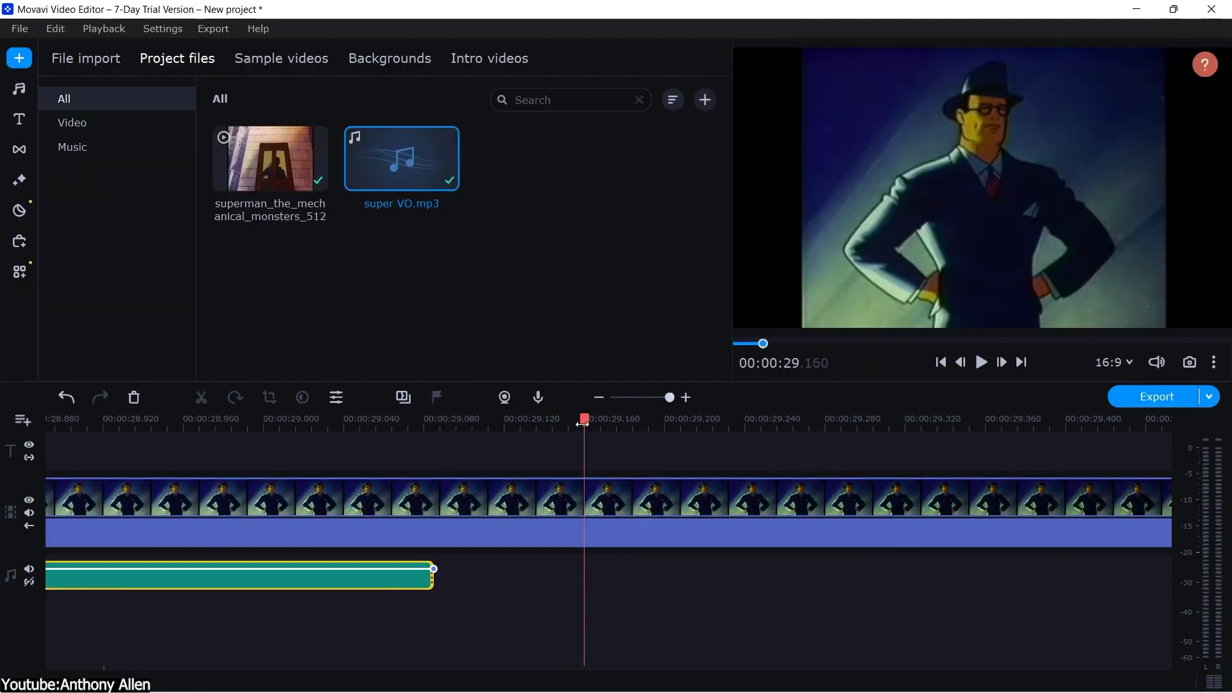
scroll(577, 501, "up", 10)
key("ctrl+b")
left_click(134, 398)
left_click_drag(669, 397, 648, 397)
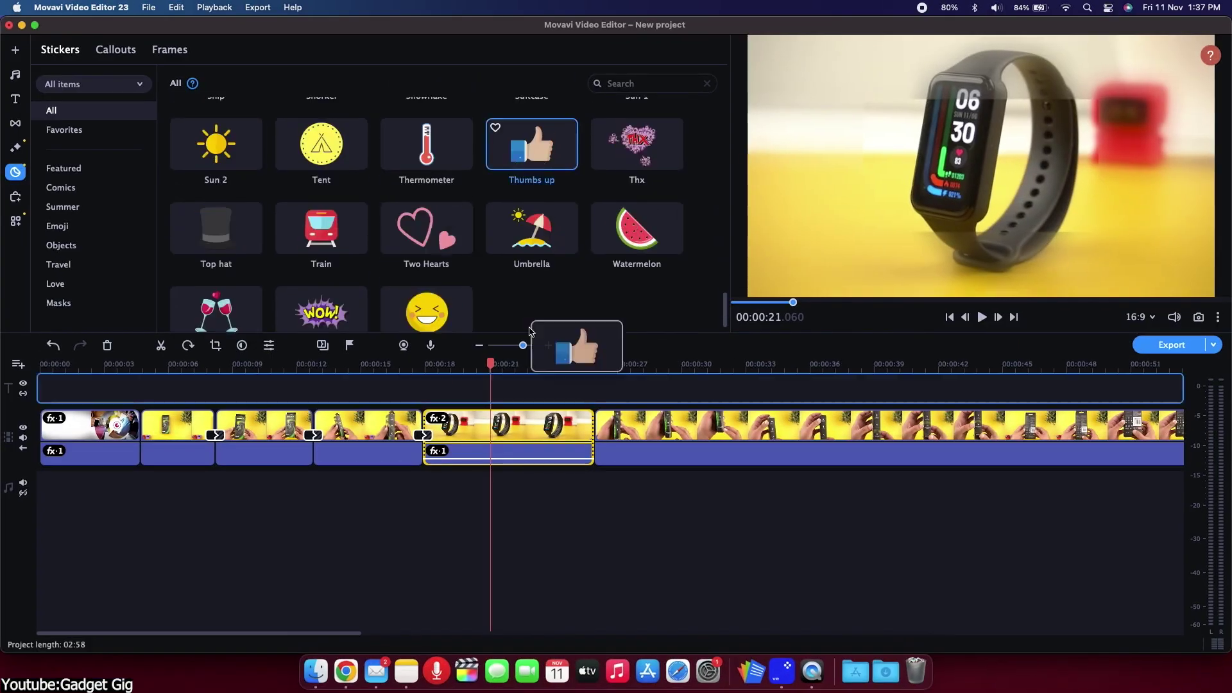
left_click_drag(530, 333, 503, 390)
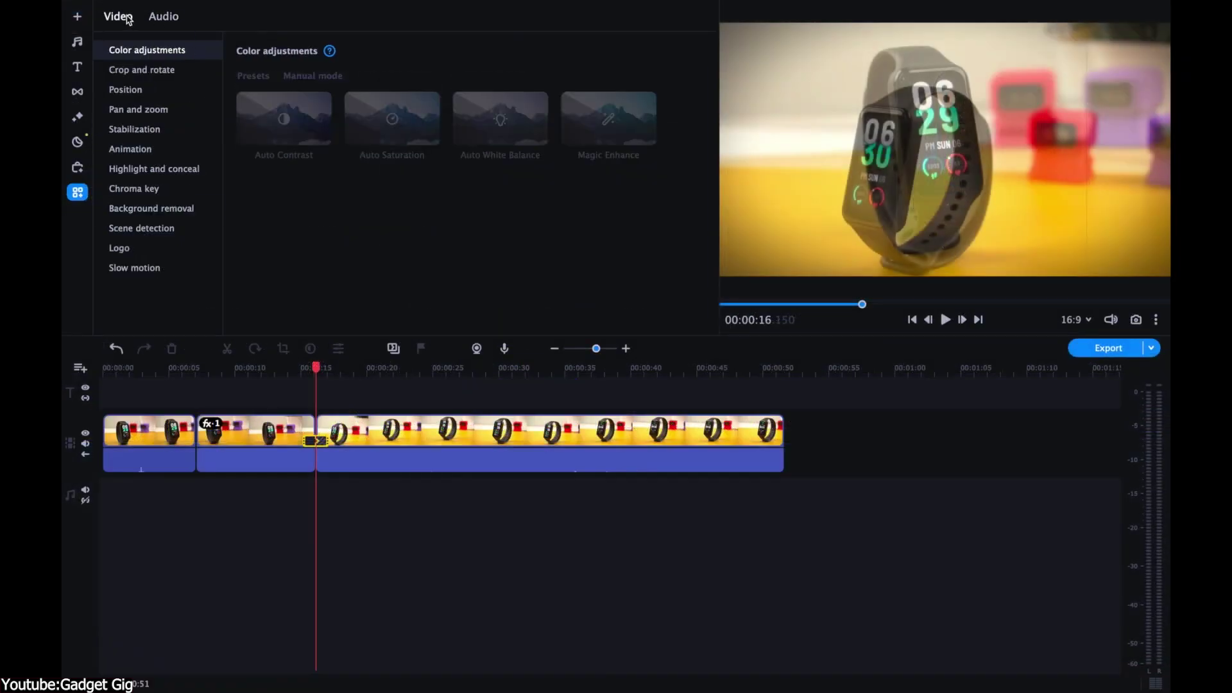
Open the Chroma key settings for the smartwatch clip from the More tools Video list
left_click(130, 148)
left_click(133, 189)
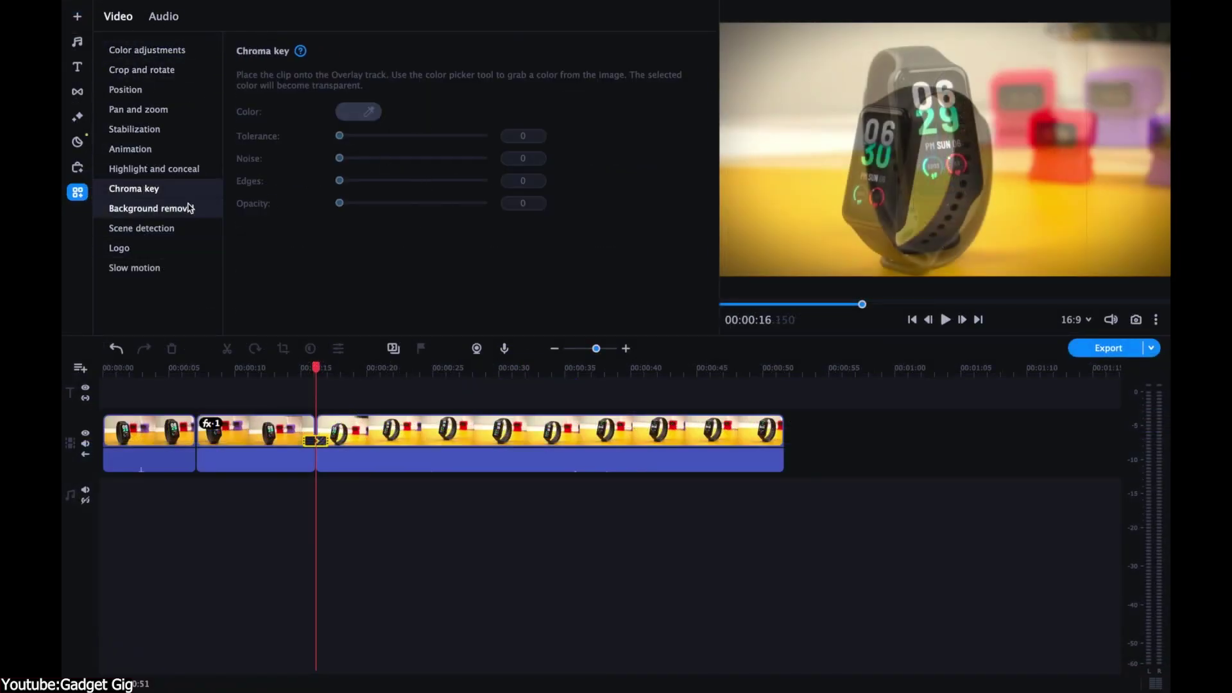